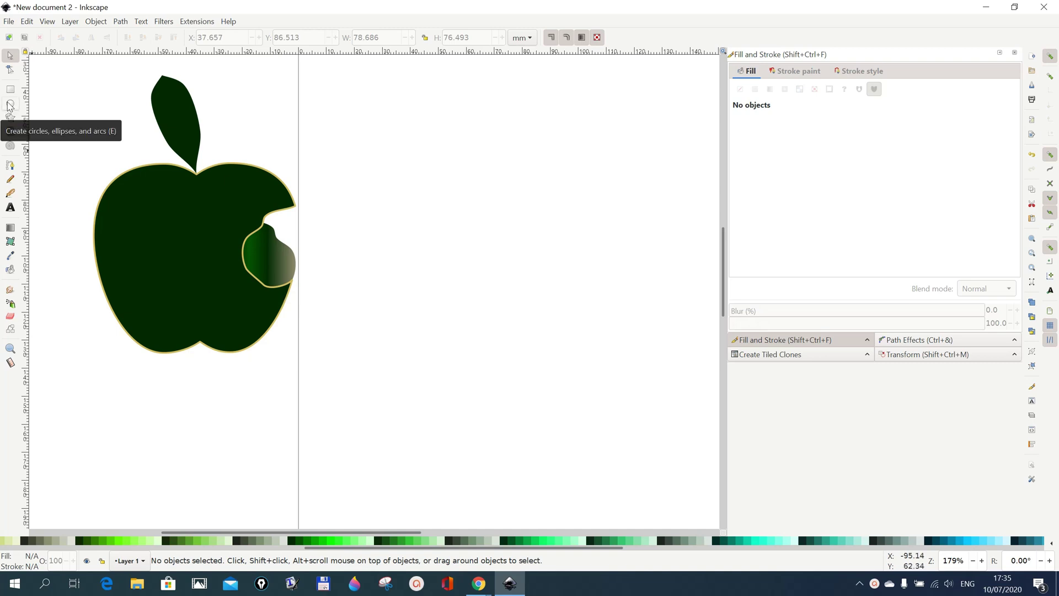
Step: Draw an upright green ellipse about 48 by 61 mm in the empty area beside the finished apple
click(10, 106)
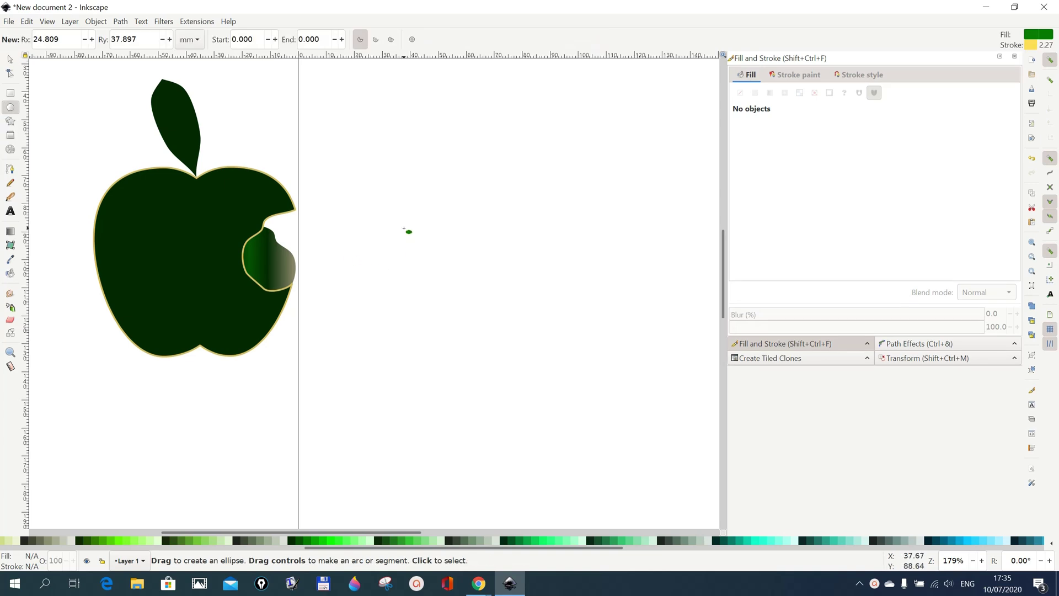
drag(405, 227, 538, 398)
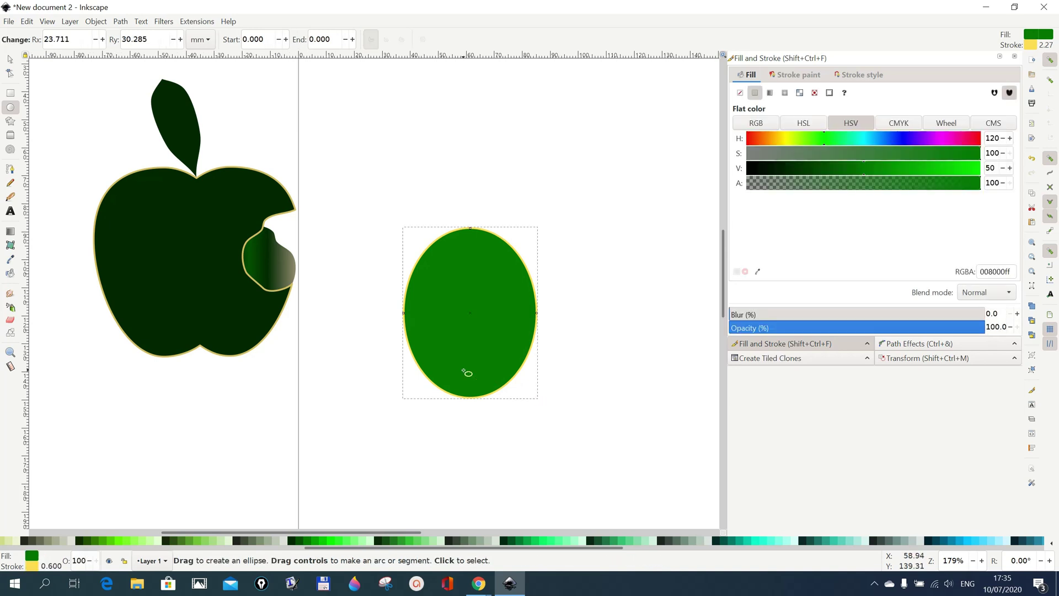
click(10, 58)
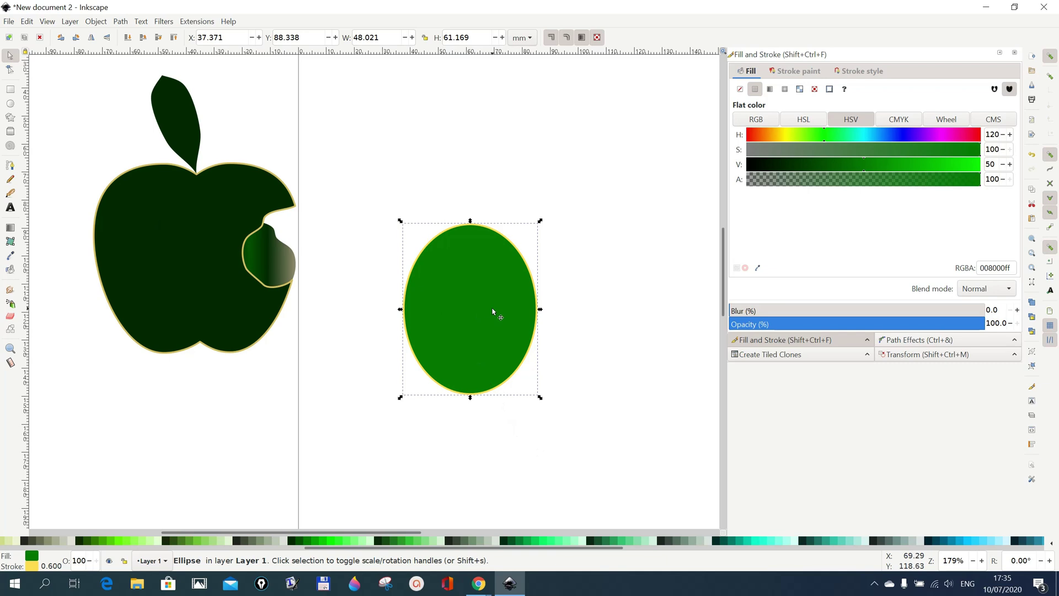
Step: Duplicate the green ellipse and shift the copy about 26 mm to the right so the two overlap
click(27, 21)
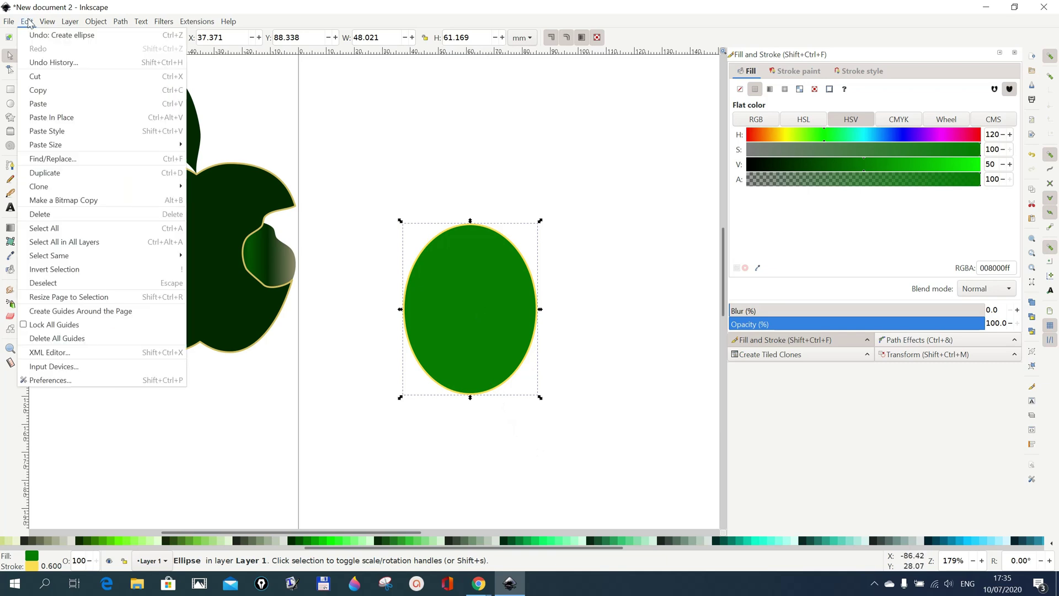
click(44, 173)
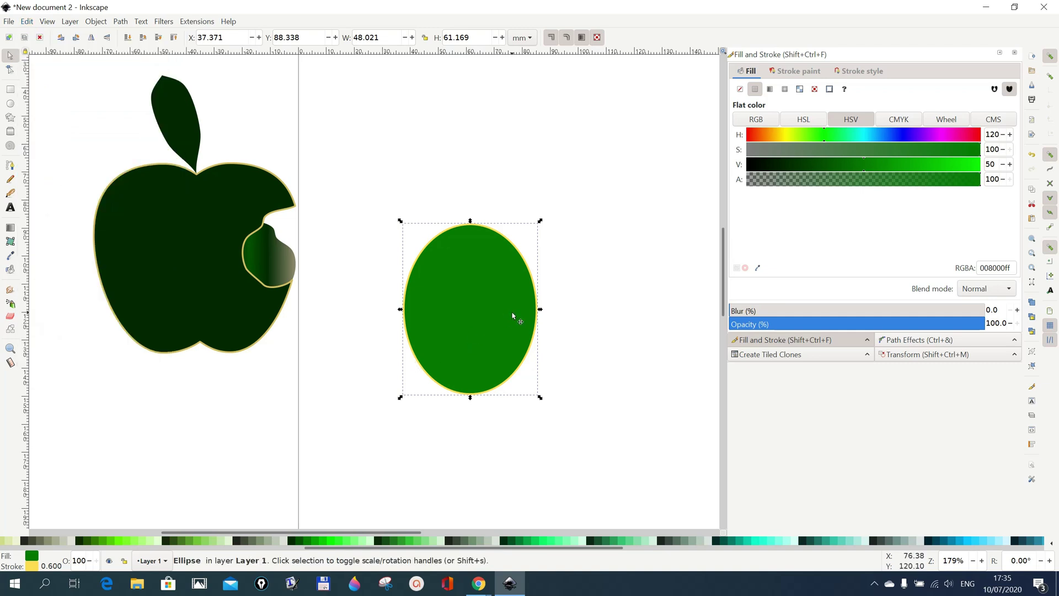
drag(509, 315, 584, 310)
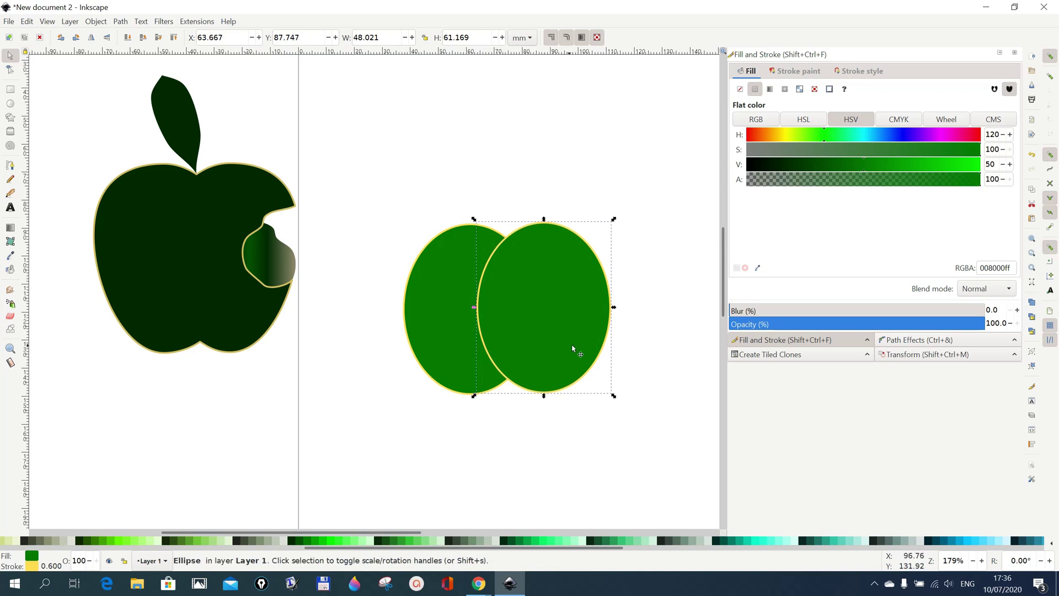
Step: Merge the two overlapping green ellipses into a single shape with Union
key(shift)
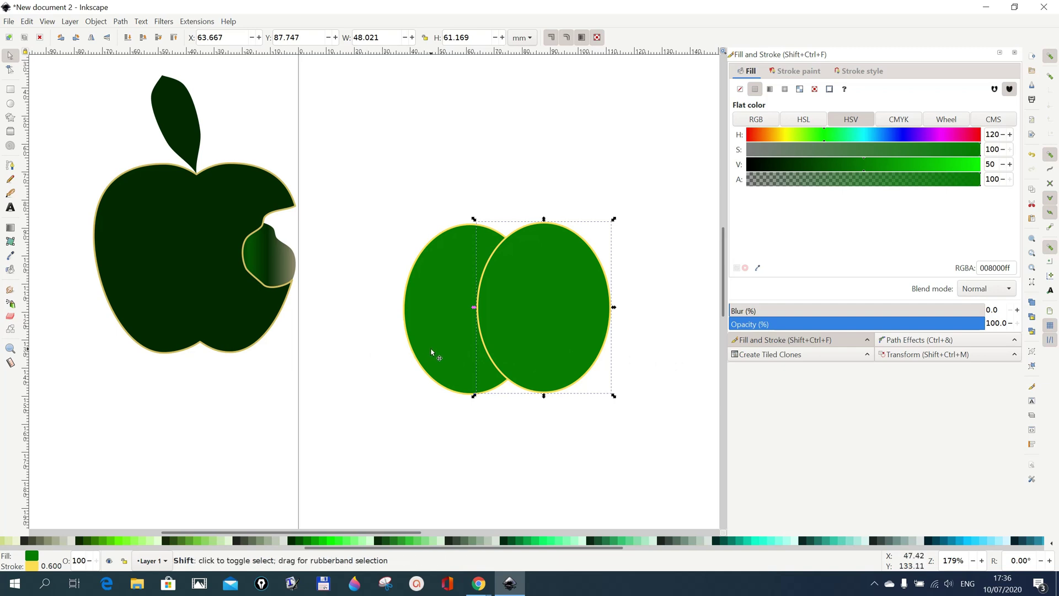
shift+click(432, 352)
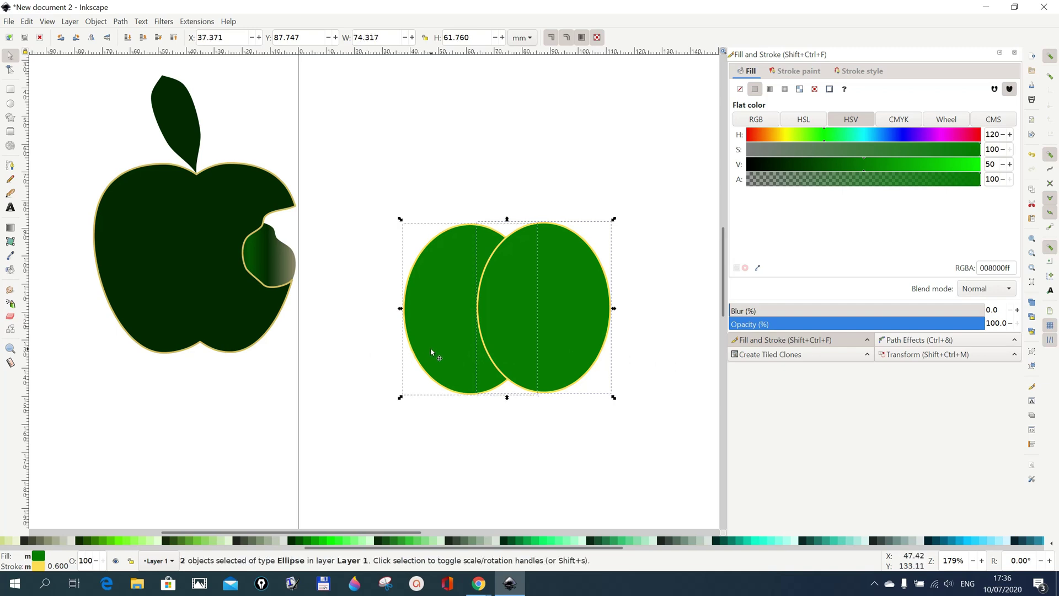
click(119, 23)
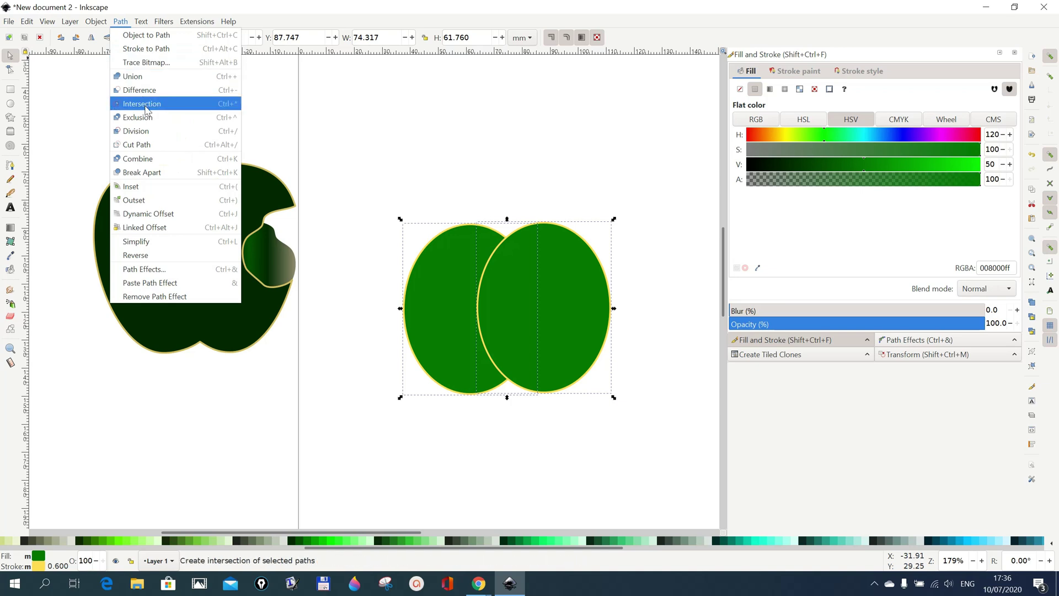
click(135, 76)
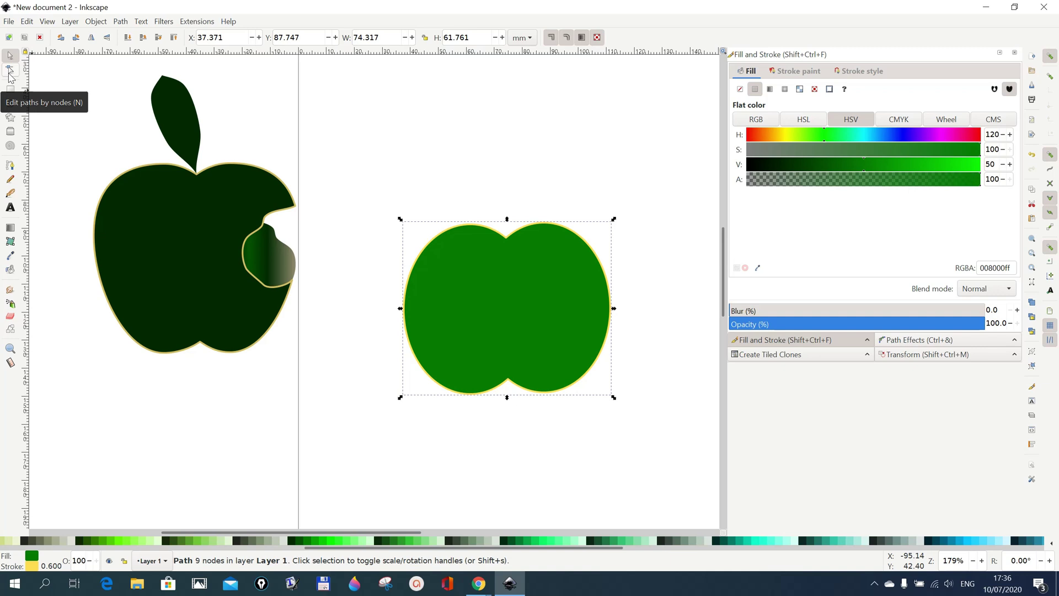
Step: Edit the merged shape's nodes: lower the bottom notch node slightly and pull both lower side curves inward
click(9, 70)
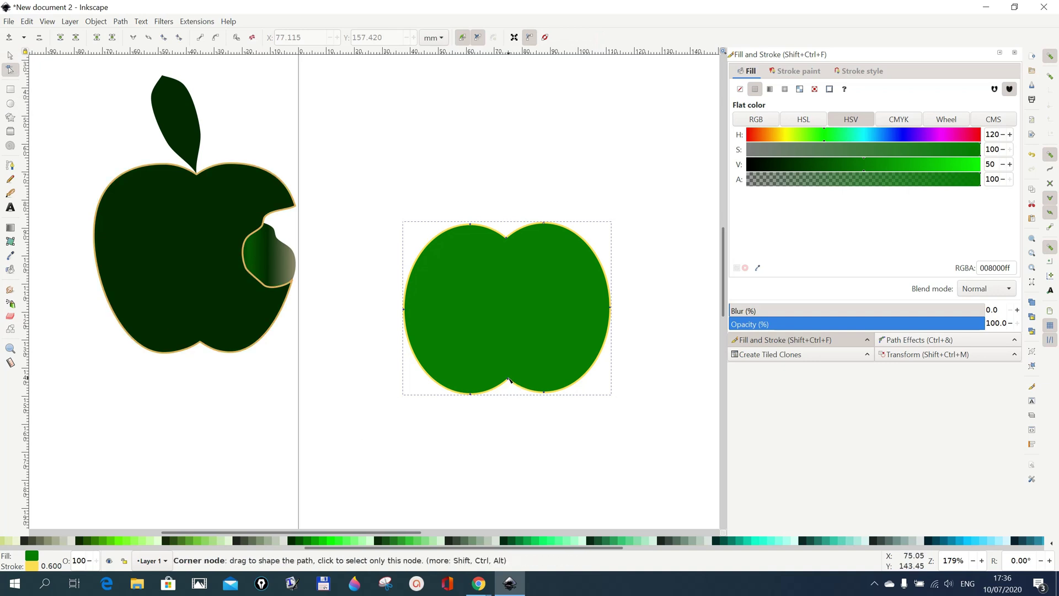
drag(508, 381, 509, 386)
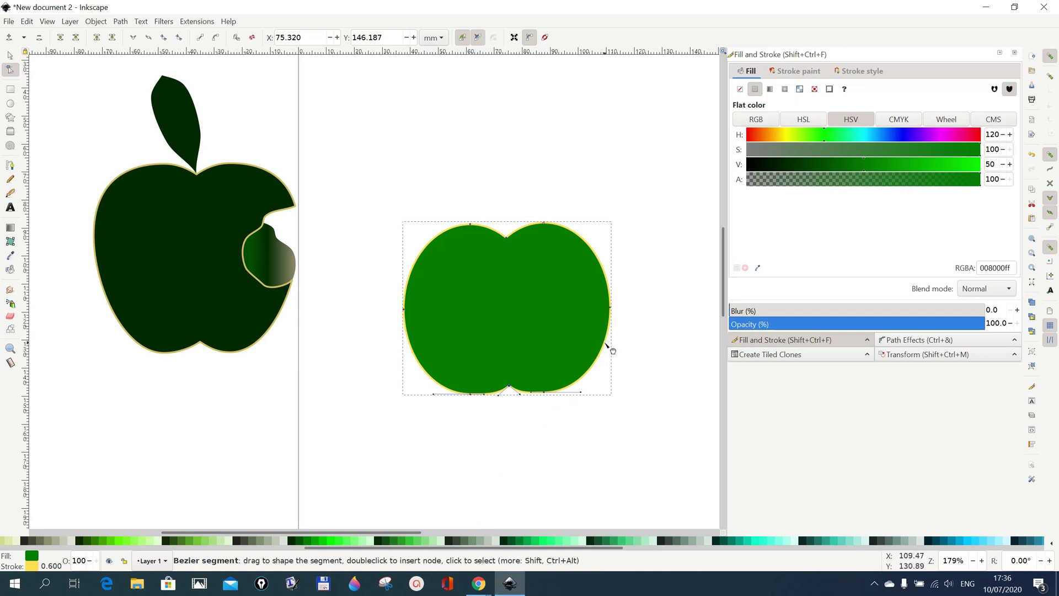
drag(604, 345, 602, 345)
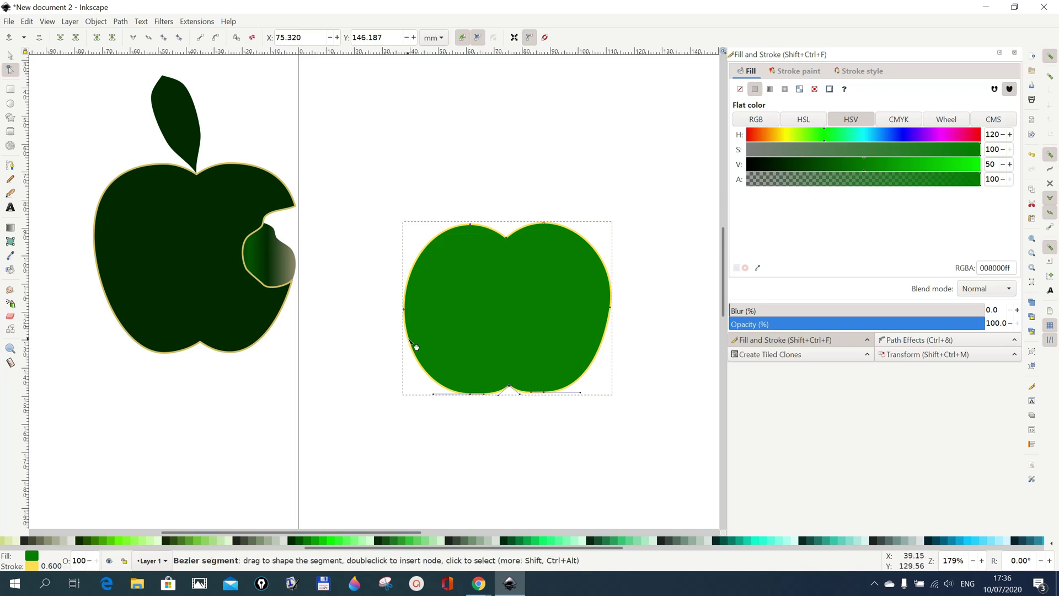
drag(417, 347, 423, 349)
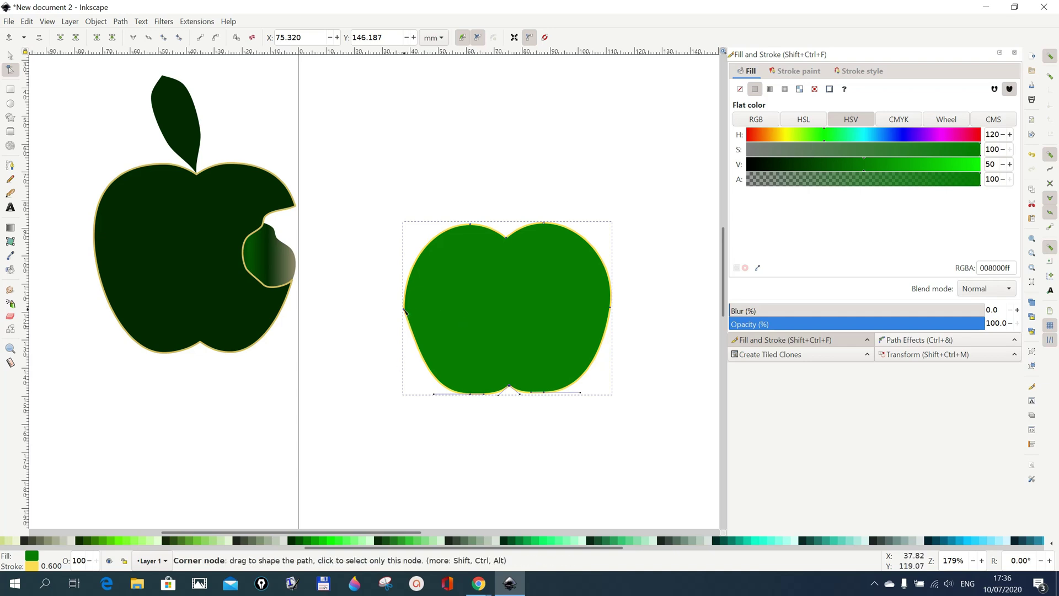
Step: Taper the green shape's sides further inward and nudge its two bottom lobe nodes slightly downward
drag(405, 312, 408, 310)
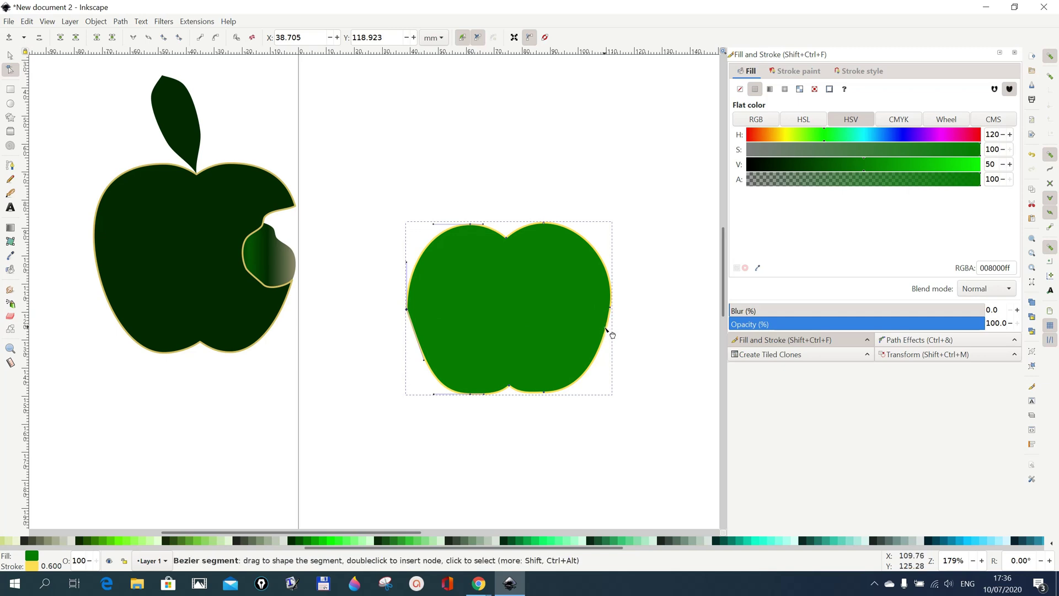
drag(612, 335, 611, 335)
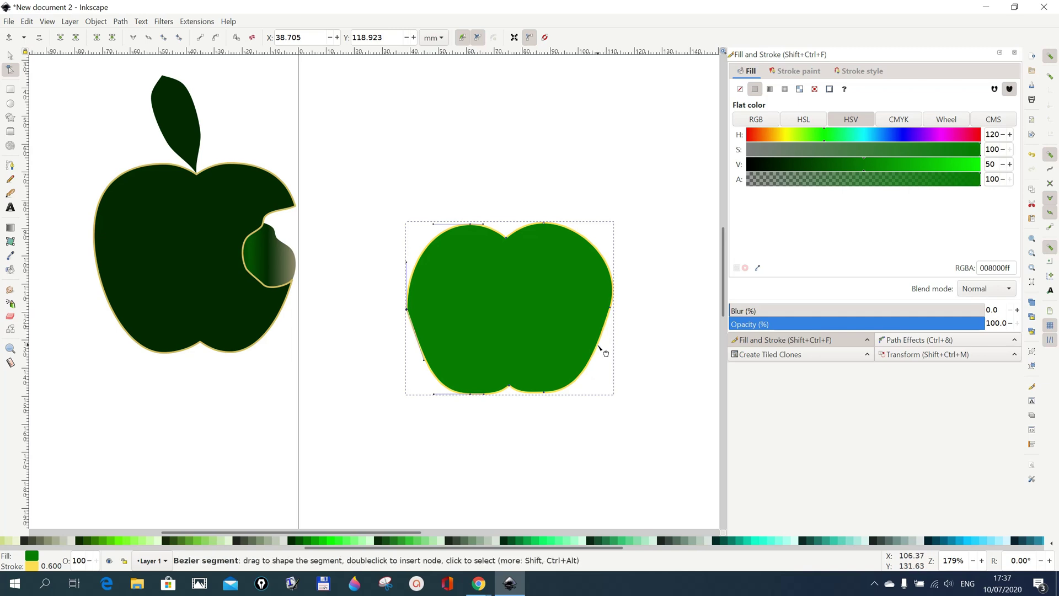
drag(599, 347, 596, 347)
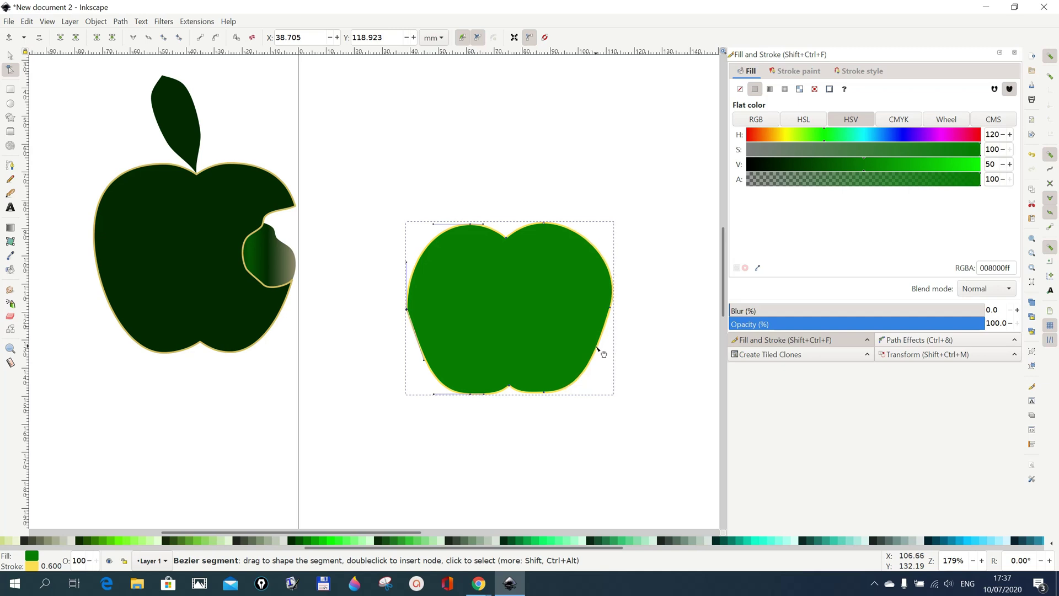
click(545, 395)
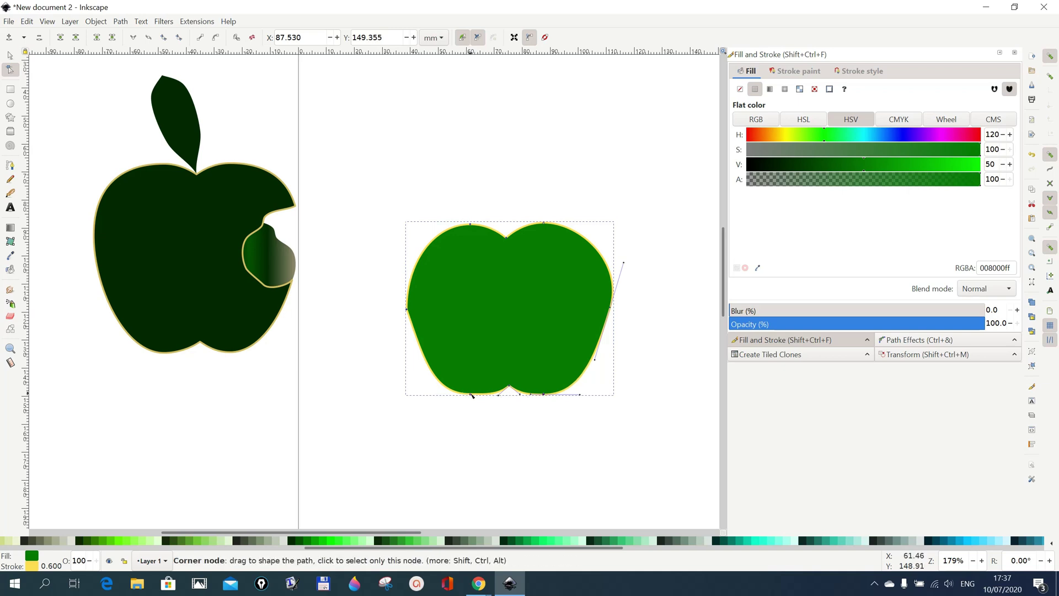
drag(472, 398, 473, 401)
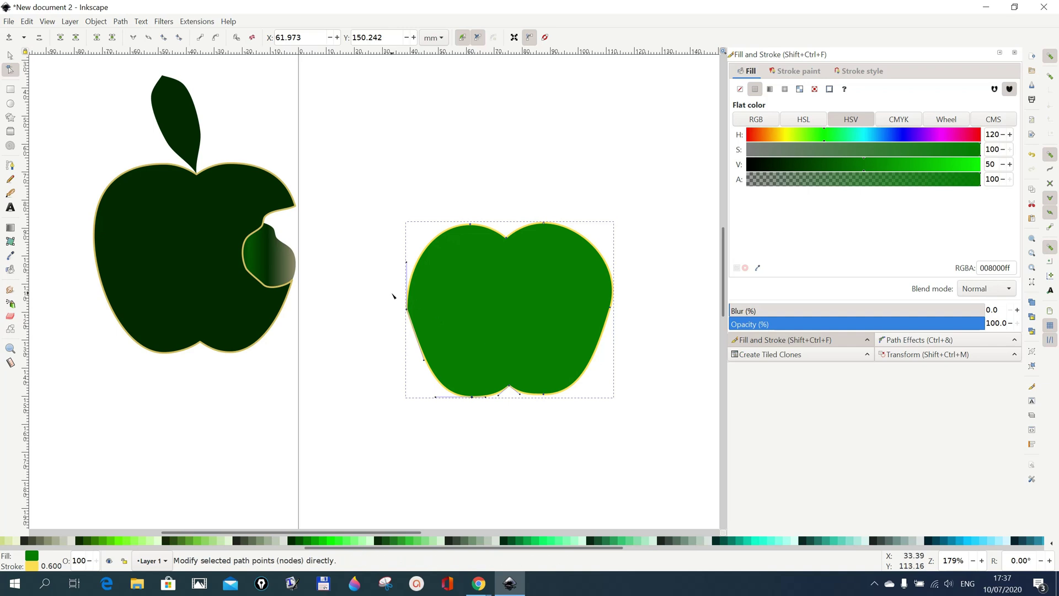
Step: Raise the left and right side nodes together and round out the lower right curve of the green apple
drag(393, 285, 630, 329)
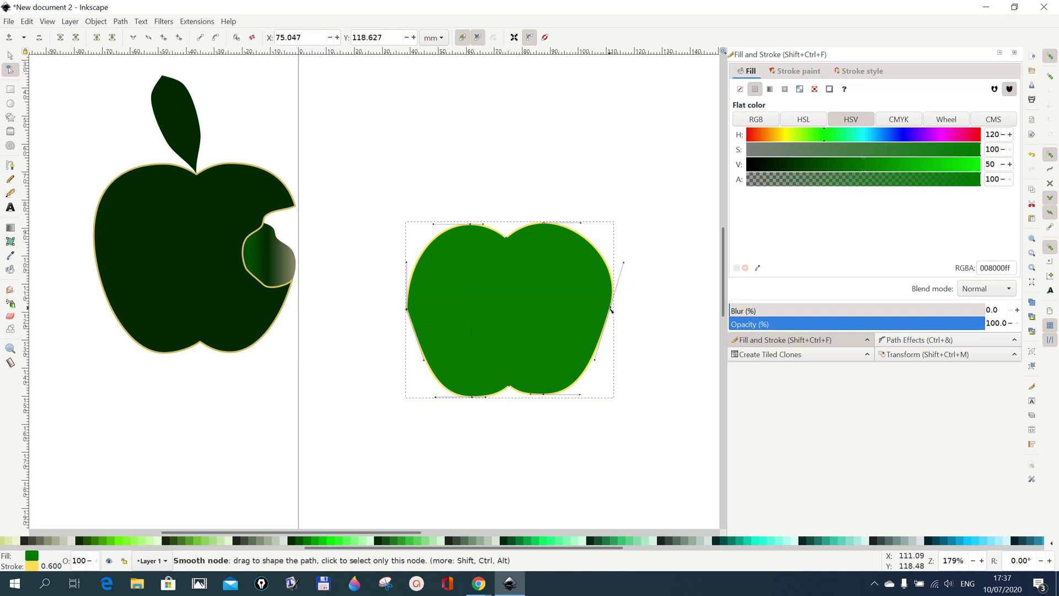
drag(610, 310, 612, 301)
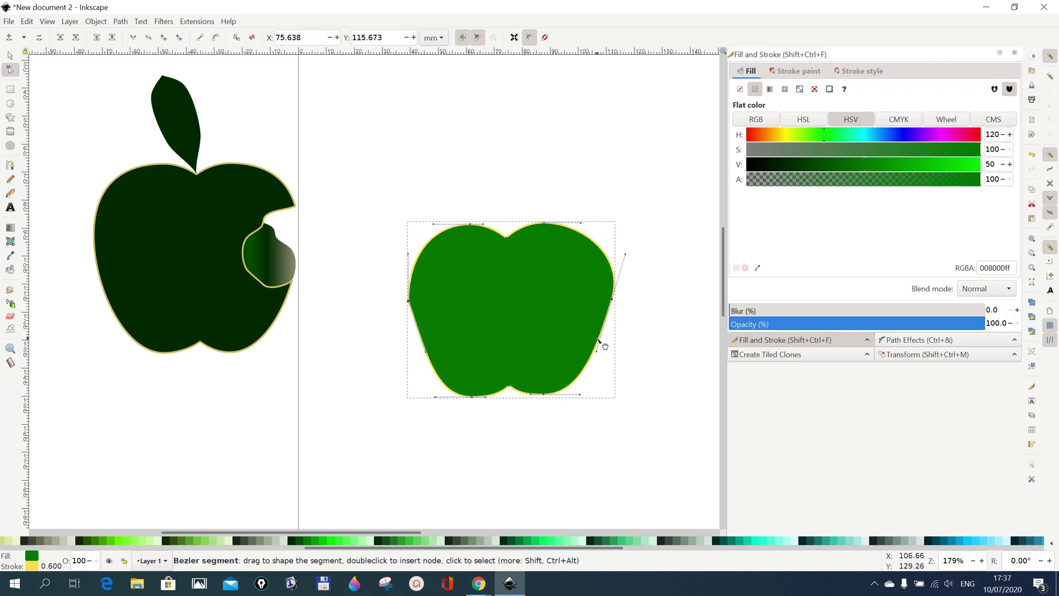
drag(598, 339, 602, 343)
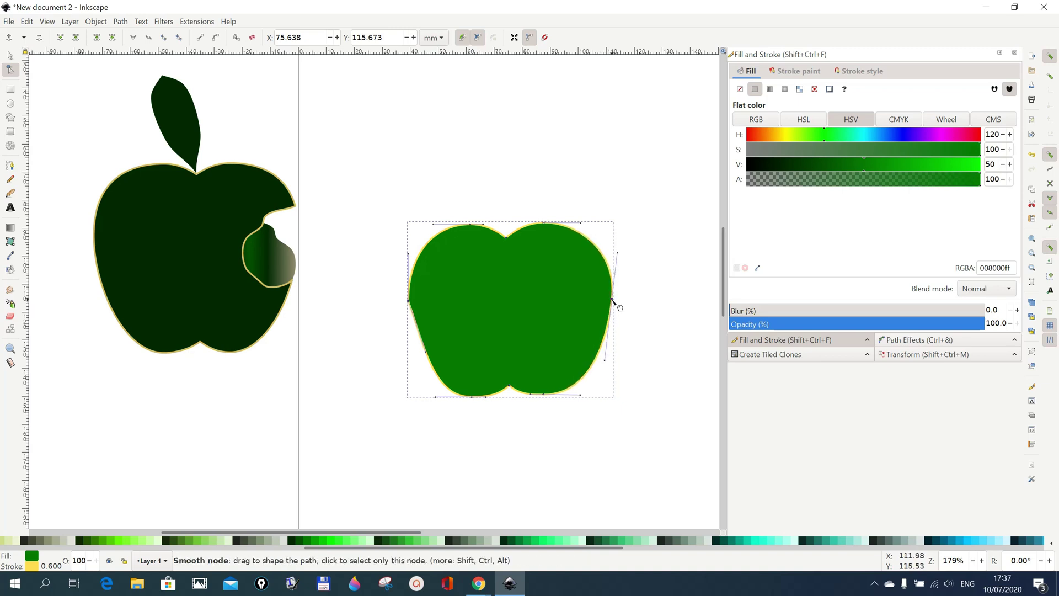
drag(612, 301, 611, 297)
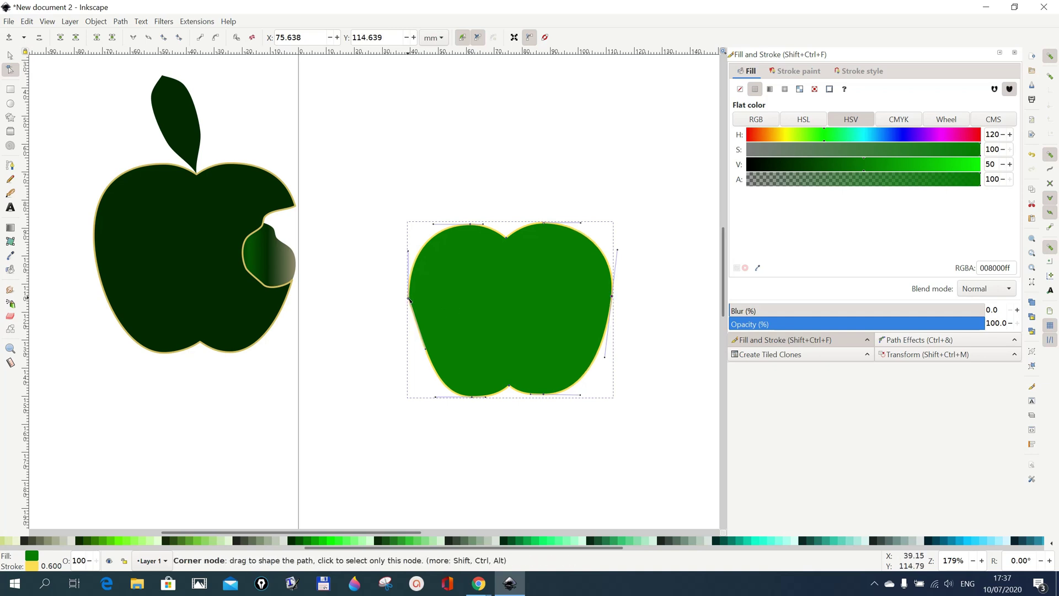
drag(409, 300, 412, 299)
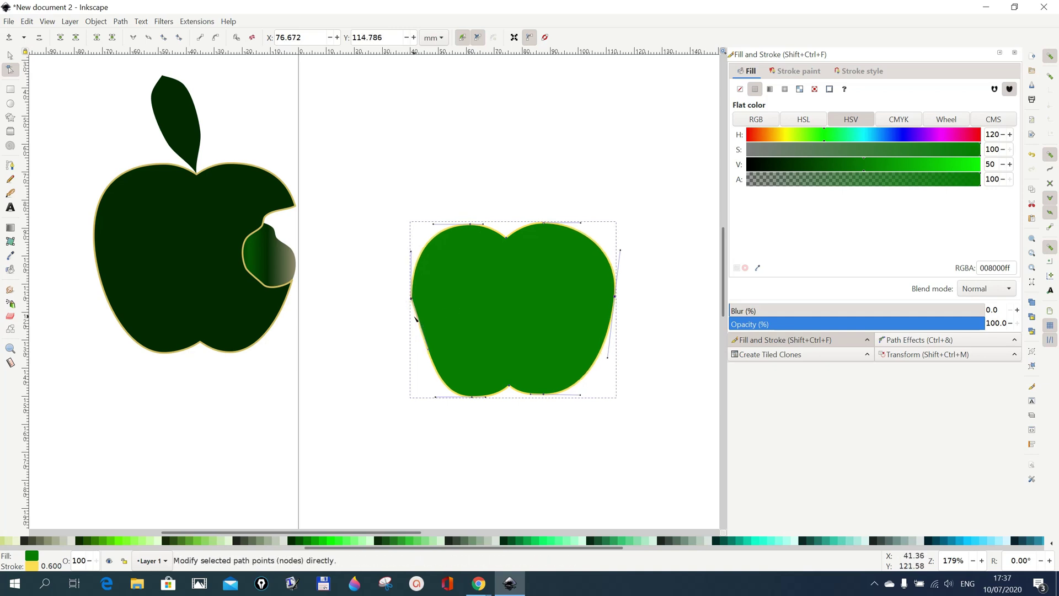
Step: Smooth the green apple's lower left curve and move both bottom lobe nodes down to lengthen the body
click(418, 320)
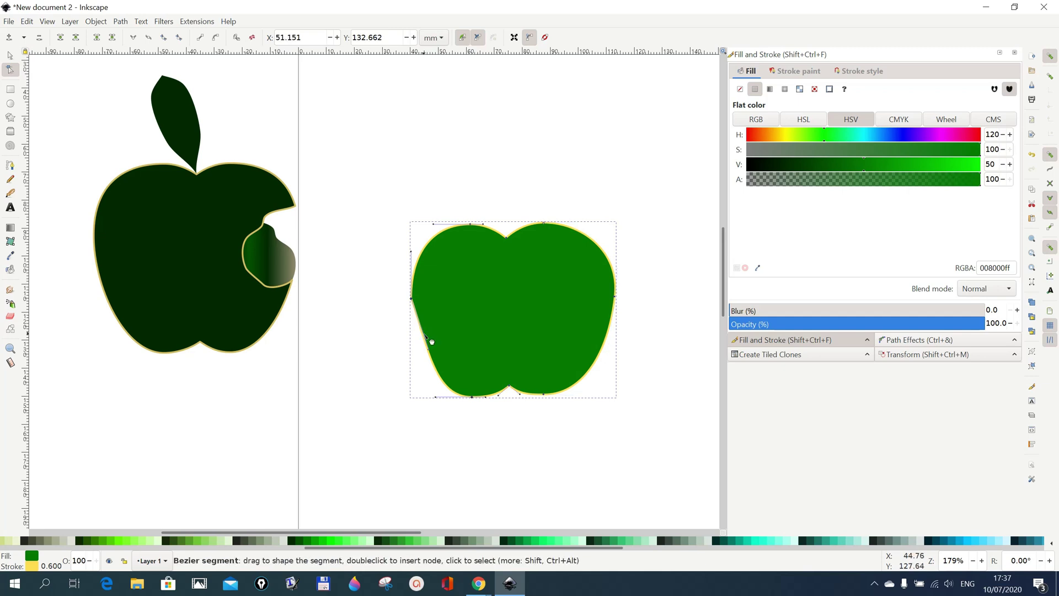
drag(423, 335, 425, 327)
click(545, 395)
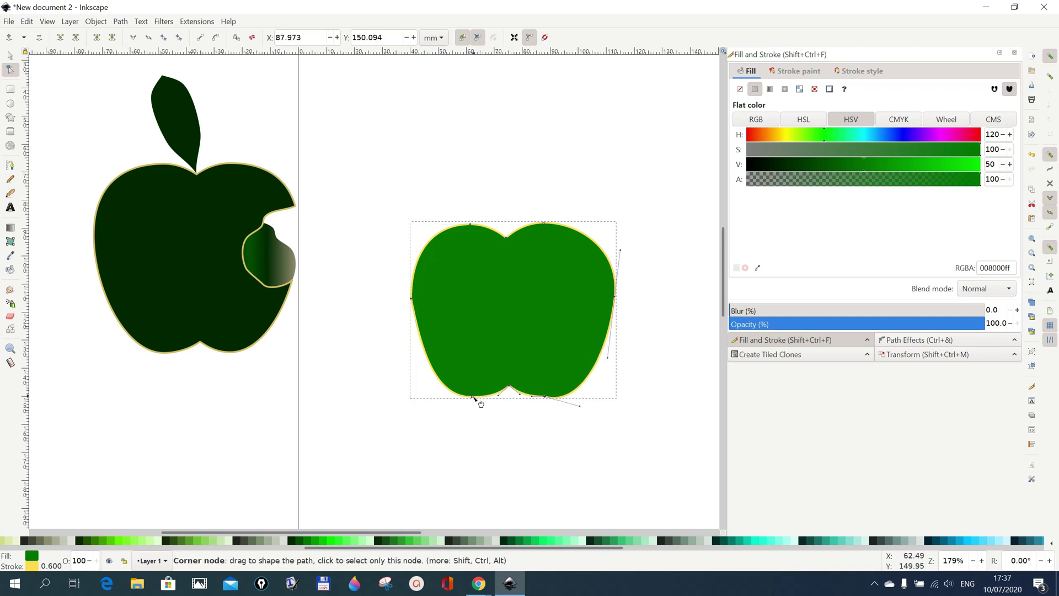
drag(545, 396, 543, 402)
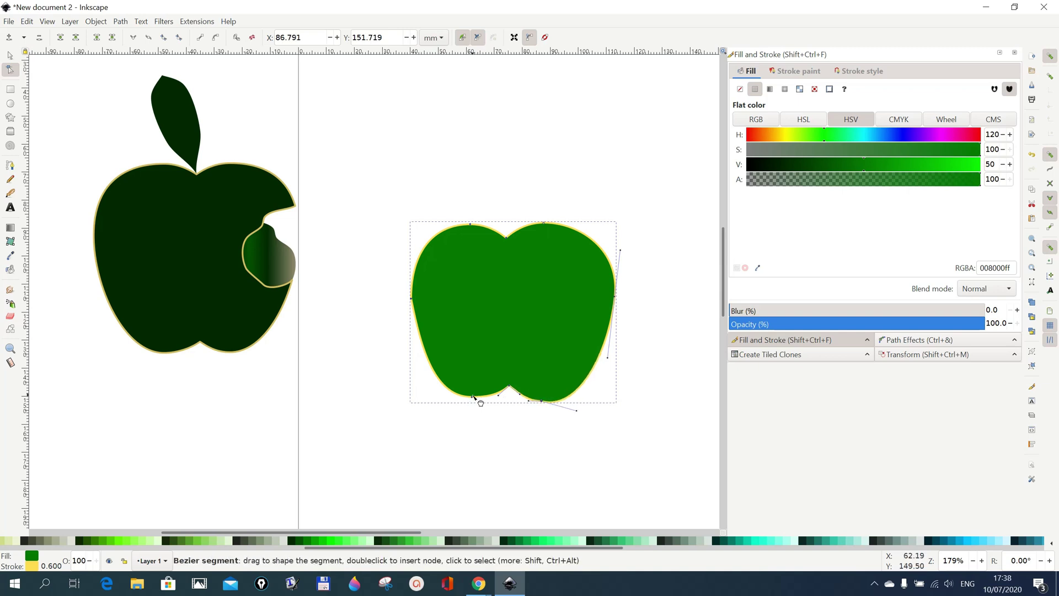
drag(473, 398, 476, 403)
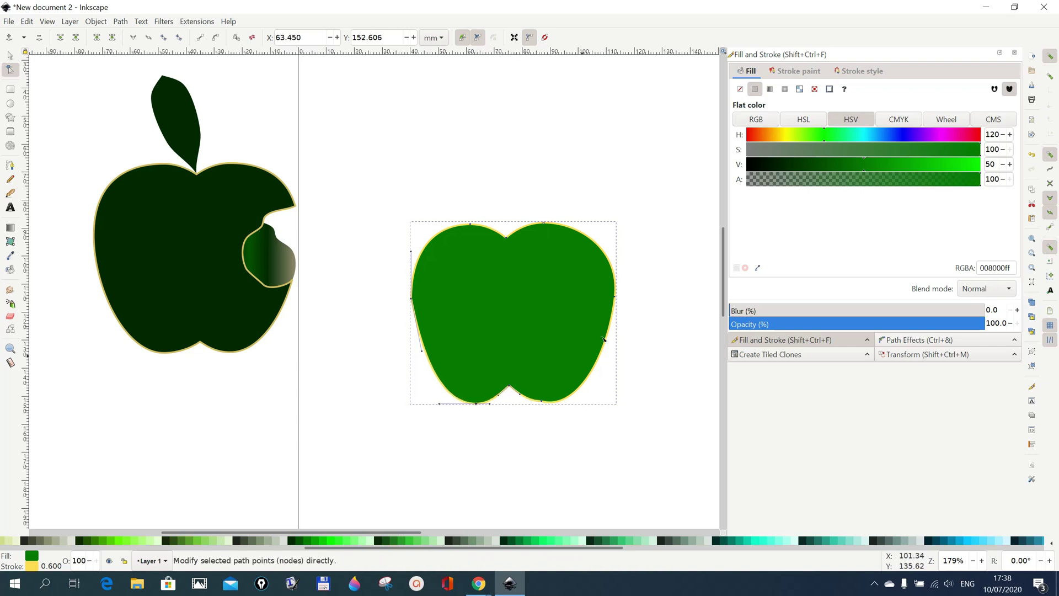
Step: Round the green apple's lower left curve outward and shift the bottom notch node slightly down and right
click(415, 301)
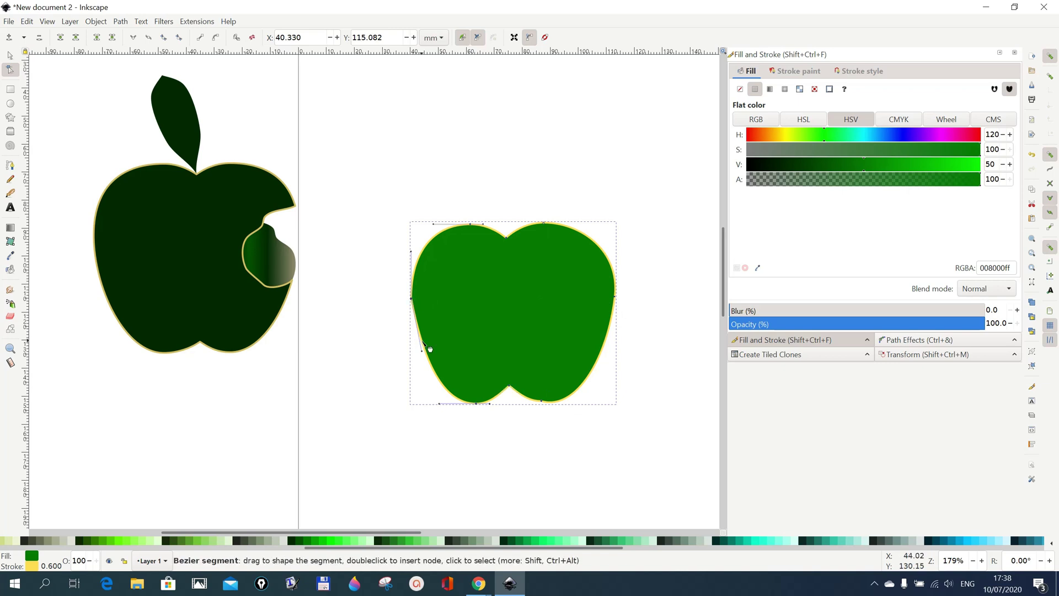
drag(428, 350, 428, 349)
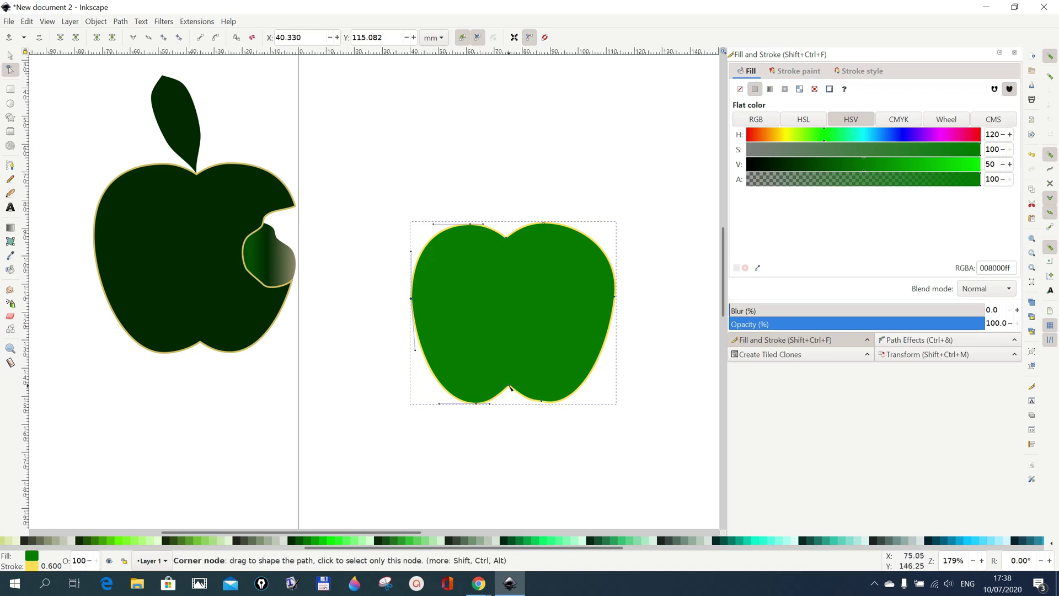
drag(510, 389, 512, 390)
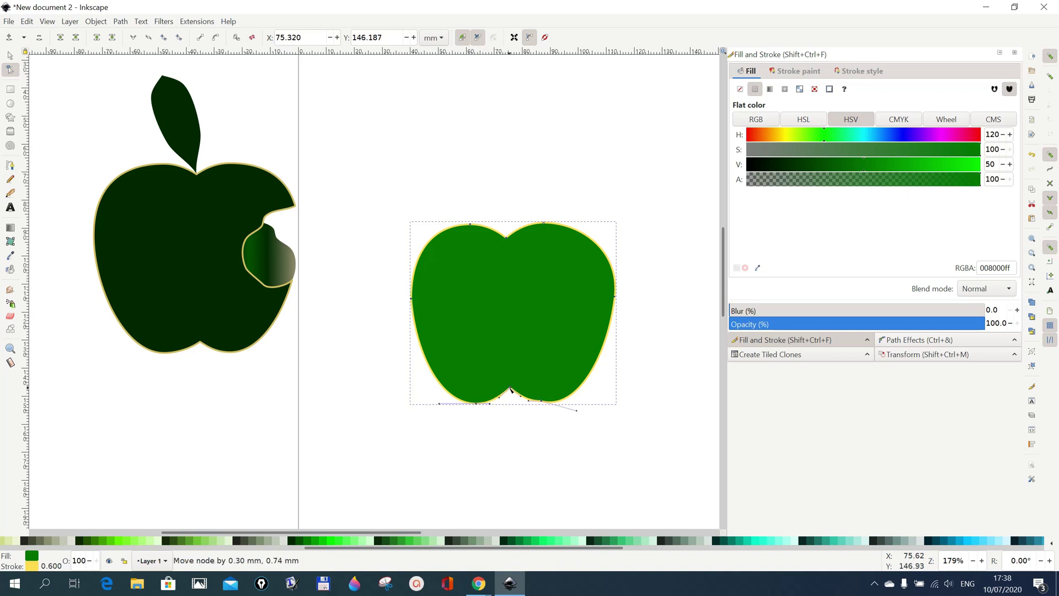
click(566, 437)
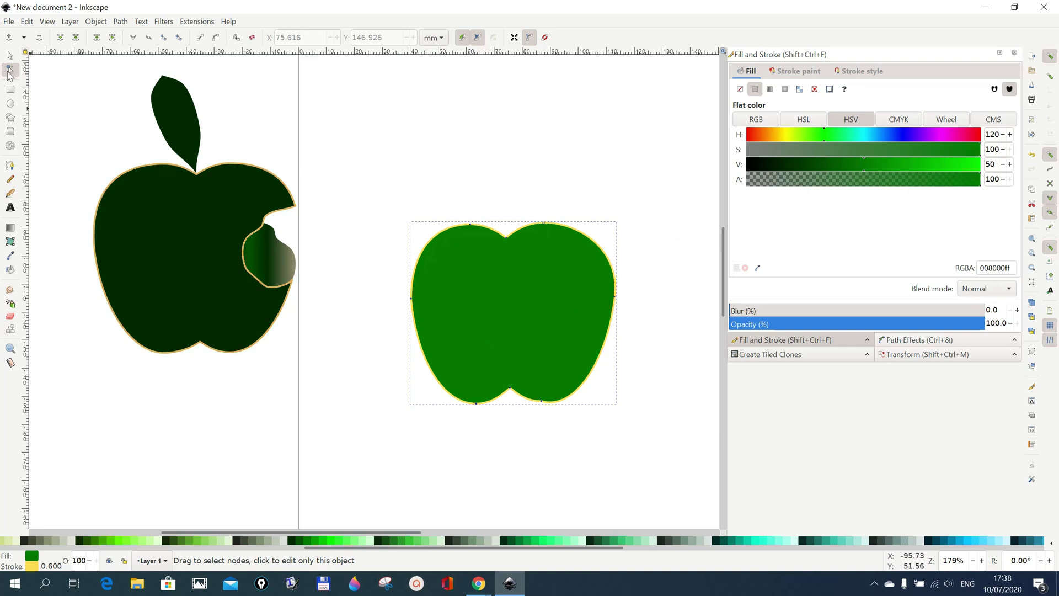
Step: Draw a closed freehand bite shape about 25 mm wide and 33 mm tall over the green apple's right edge
click(10, 56)
click(362, 452)
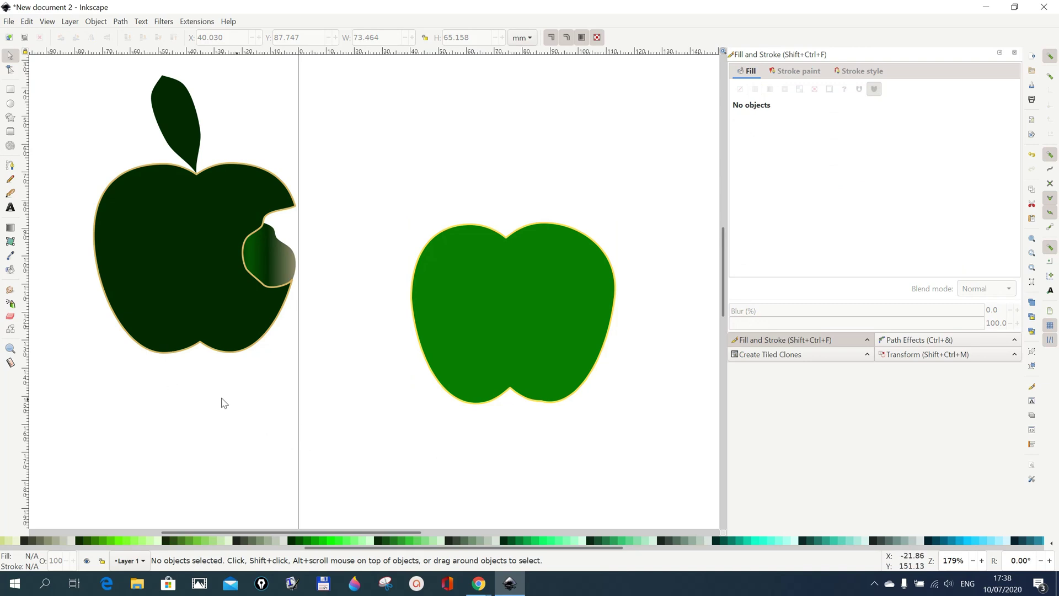
click(9, 166)
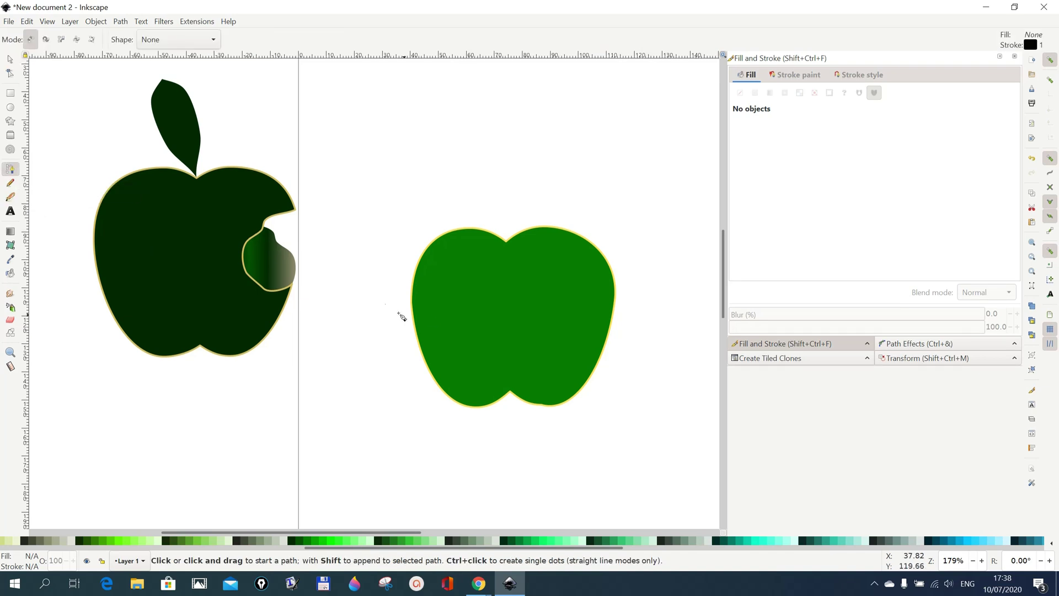
click(11, 183)
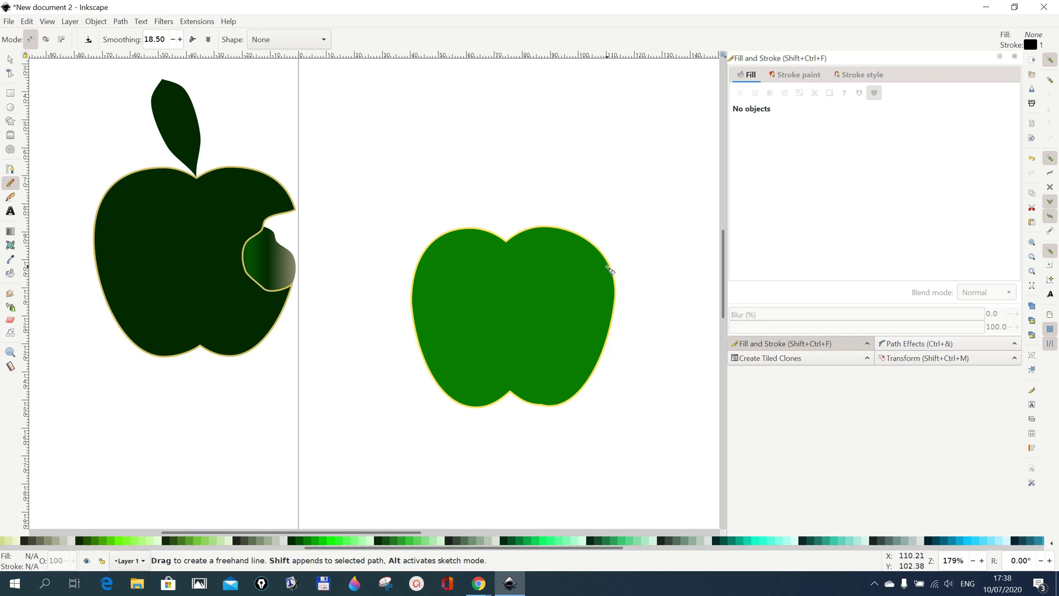
mouse_move(609, 269)
mouse_down()
mouse_move(563, 309)
mouse_move(563, 330)
mouse_move(584, 351)
mouse_move(621, 331)
mouse_move(625, 273)
mouse_move(607, 267)
mouse_up()
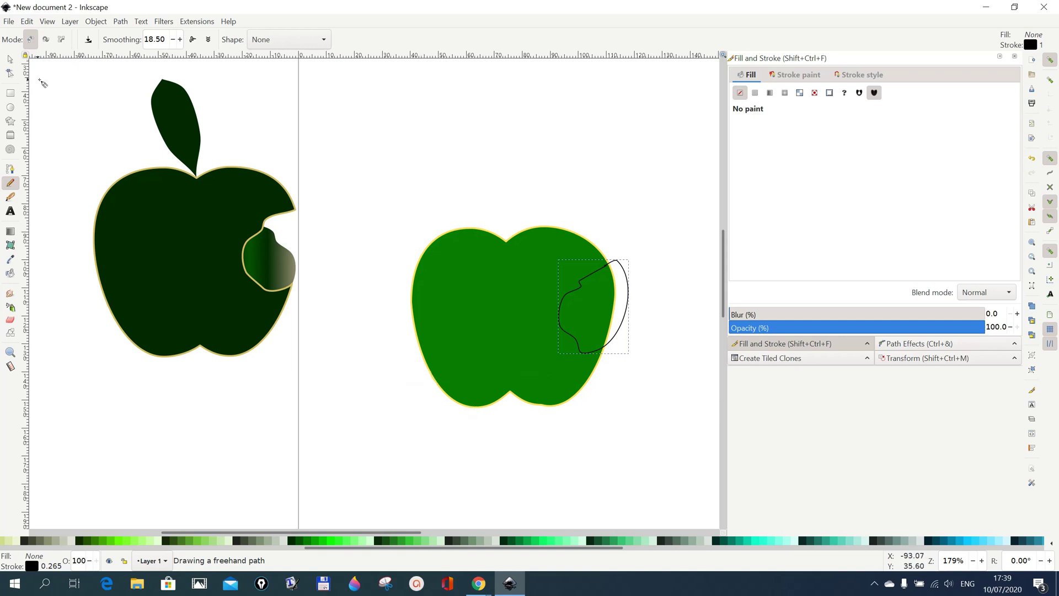
Step: Shift the bottom node of the green apple's right lobe slightly downward
click(10, 72)
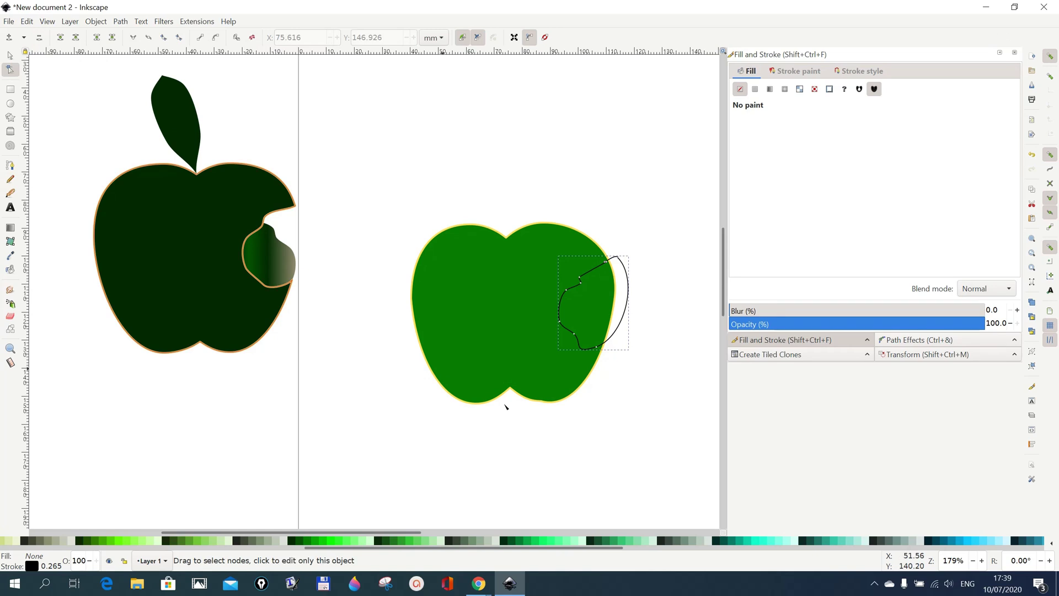
click(548, 405)
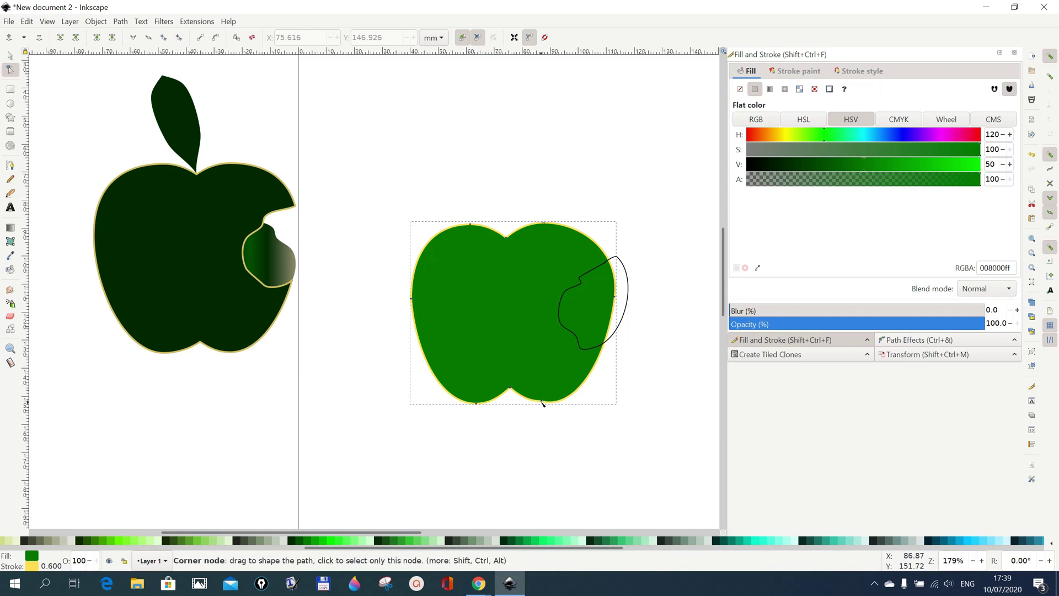
drag(542, 402, 543, 406)
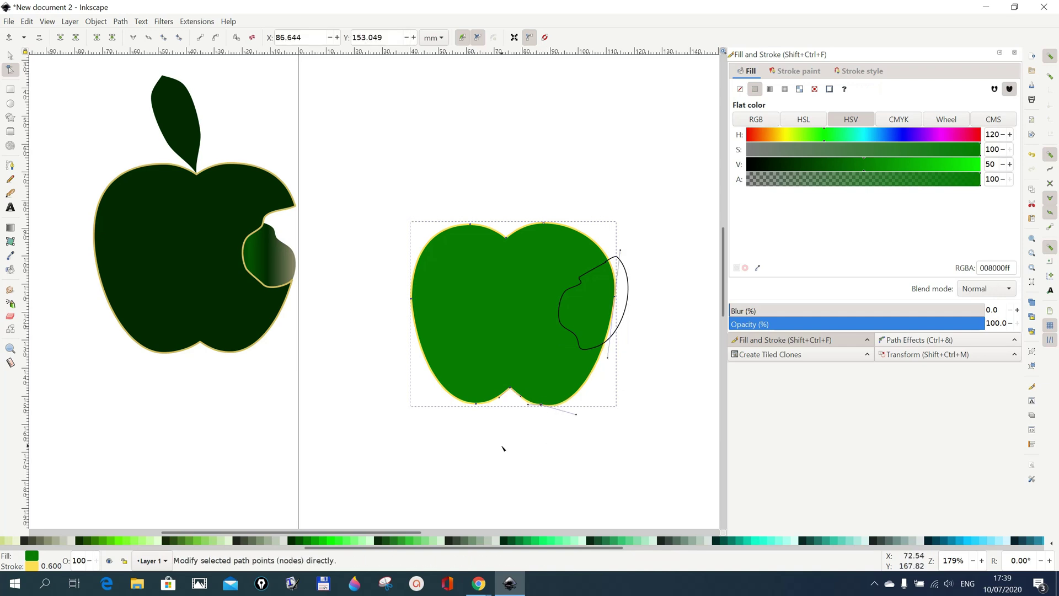
click(479, 446)
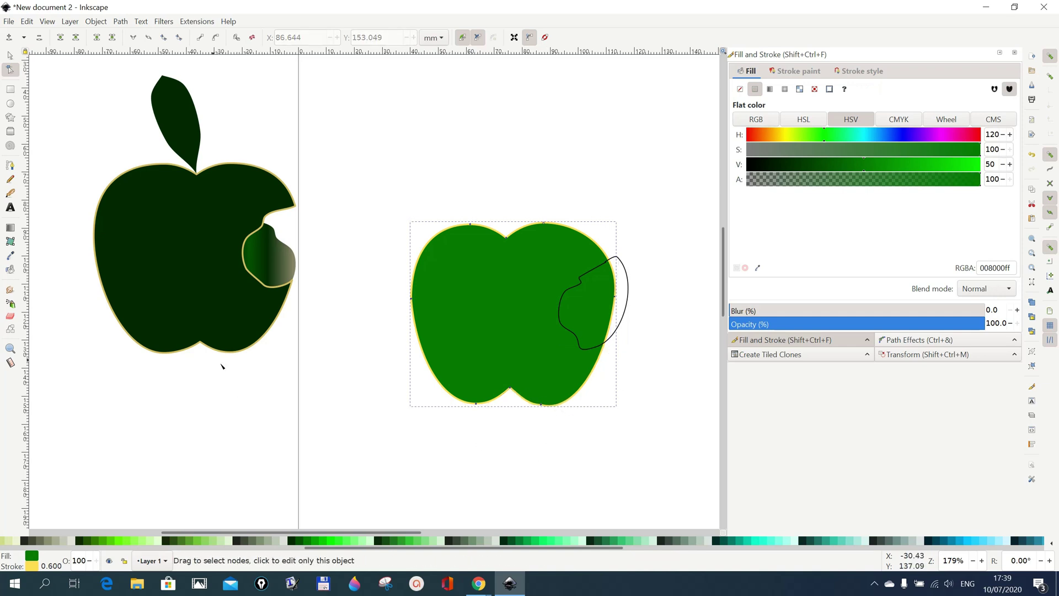
Step: Fill the bite shape with green #008000 and the apple body with dark green #002b00
click(10, 56)
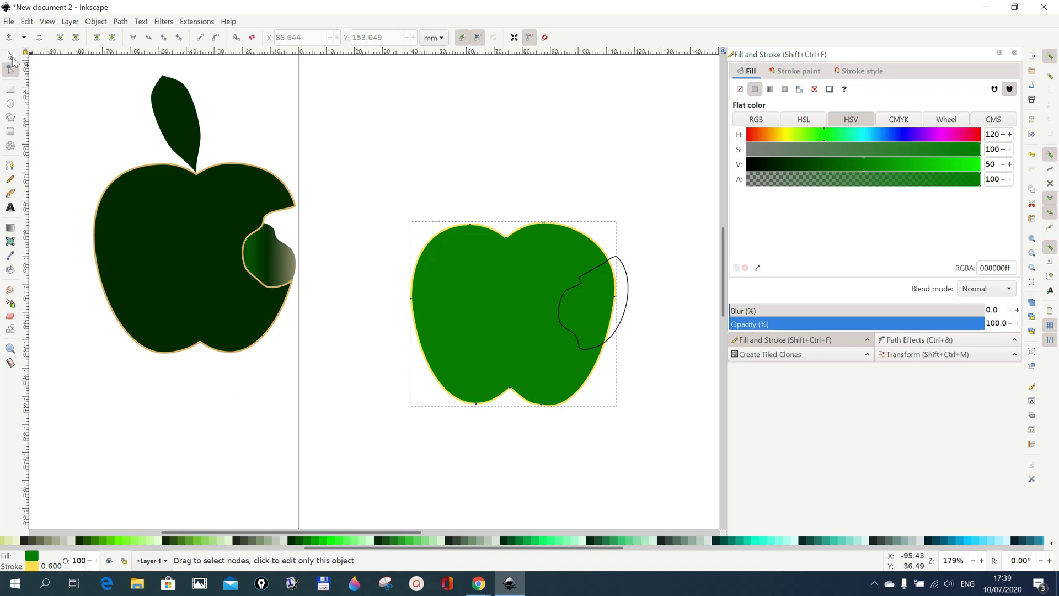
click(623, 315)
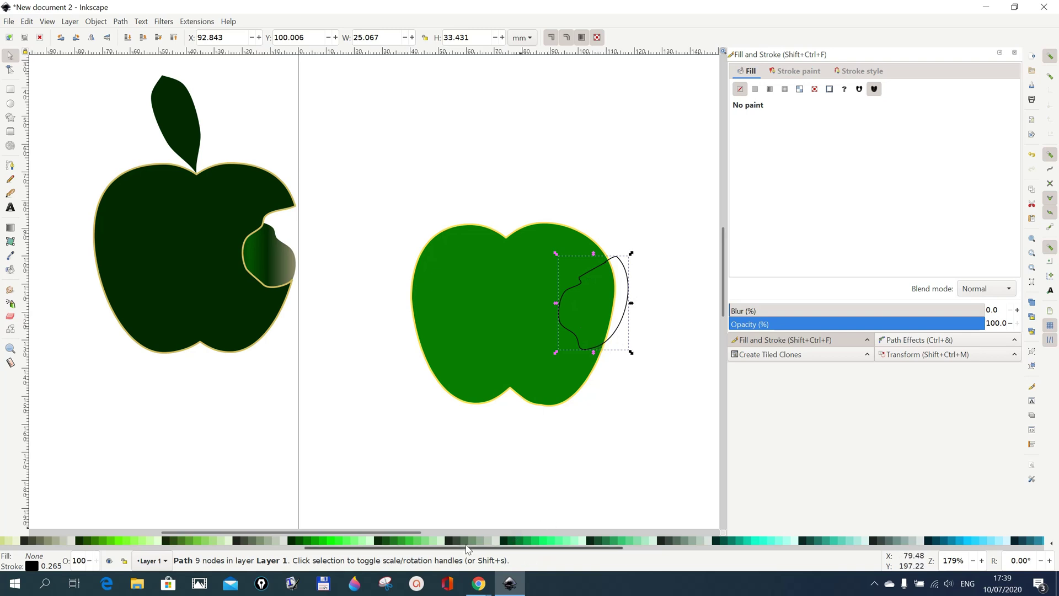
click(309, 545)
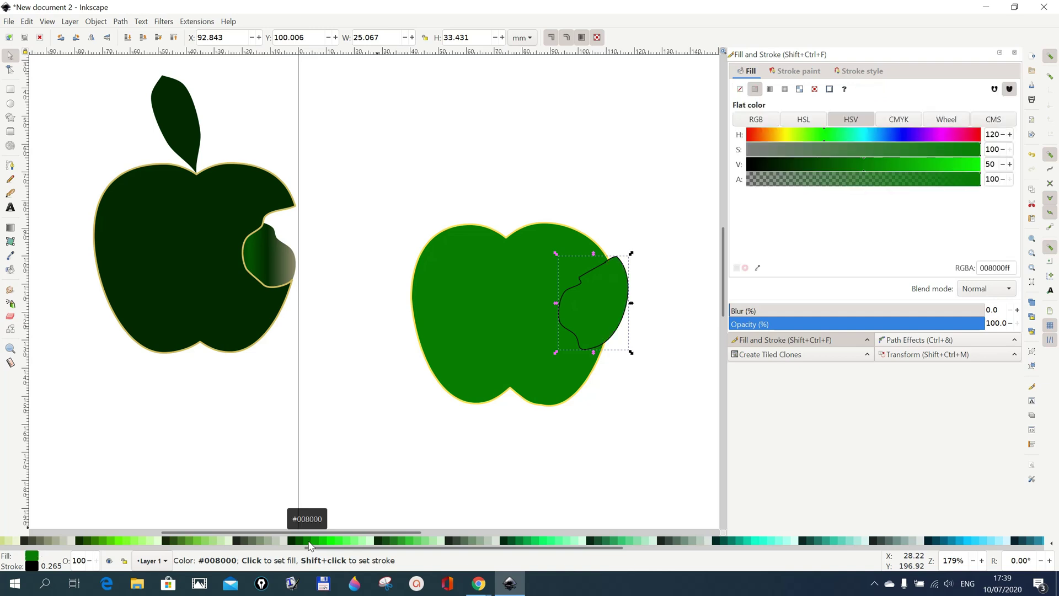
click(464, 369)
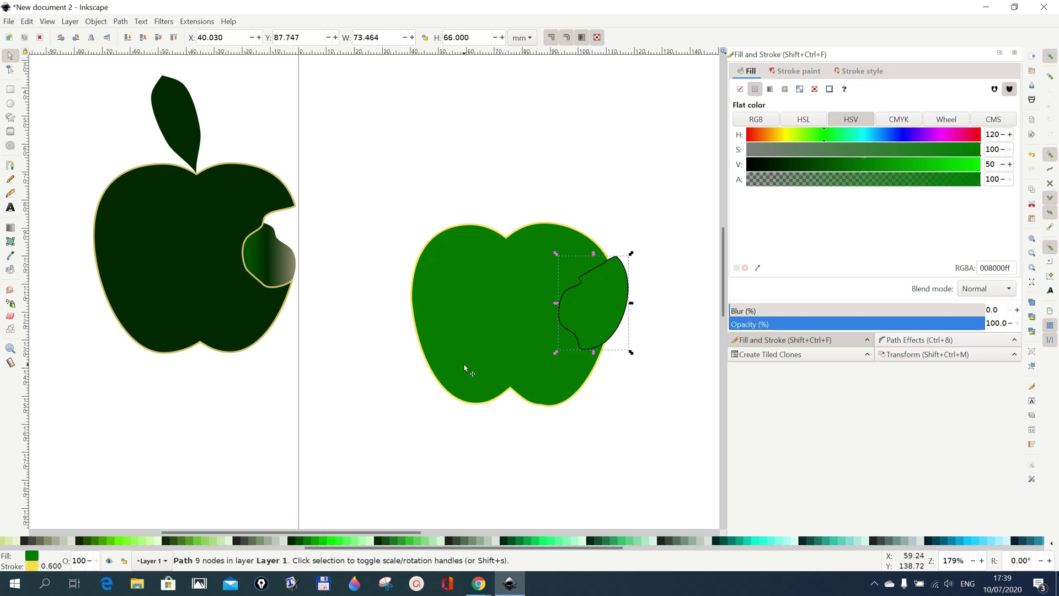
click(292, 545)
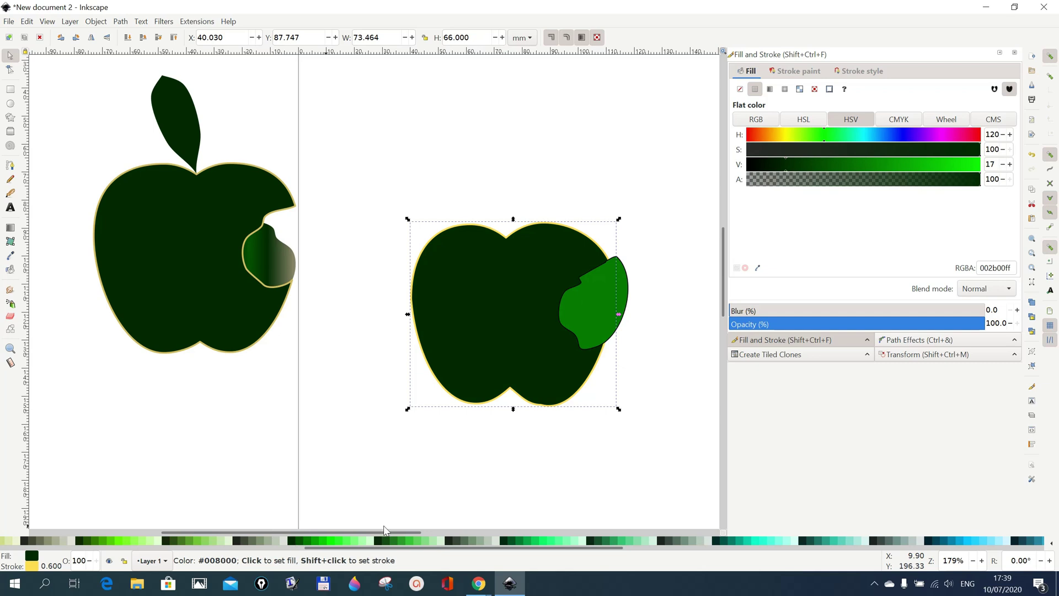
Step: Duplicate the green bite shape and subtract the copy from the dark green apple with Difference
click(593, 307)
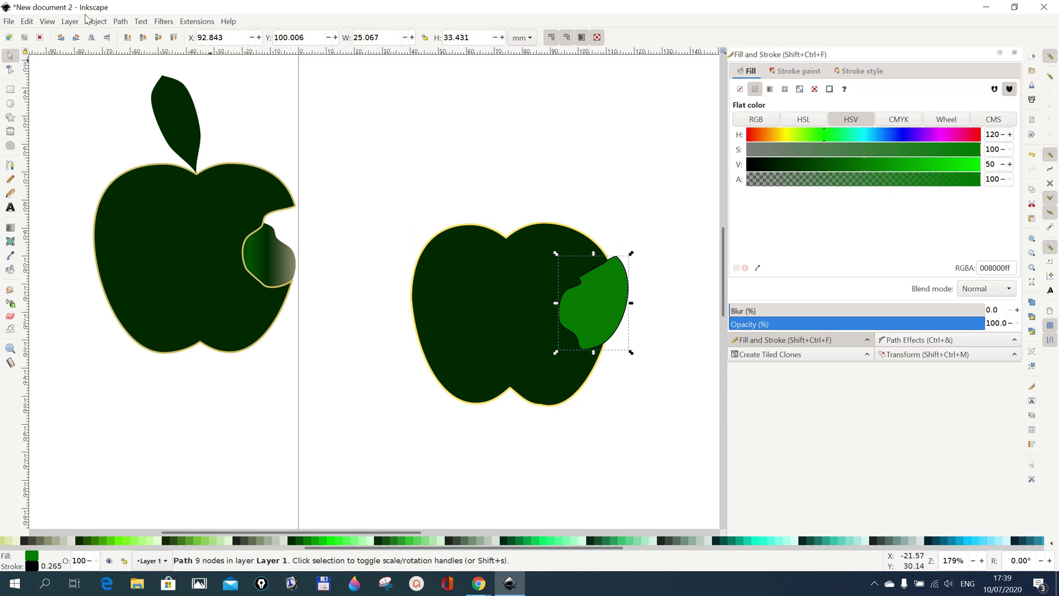
click(28, 21)
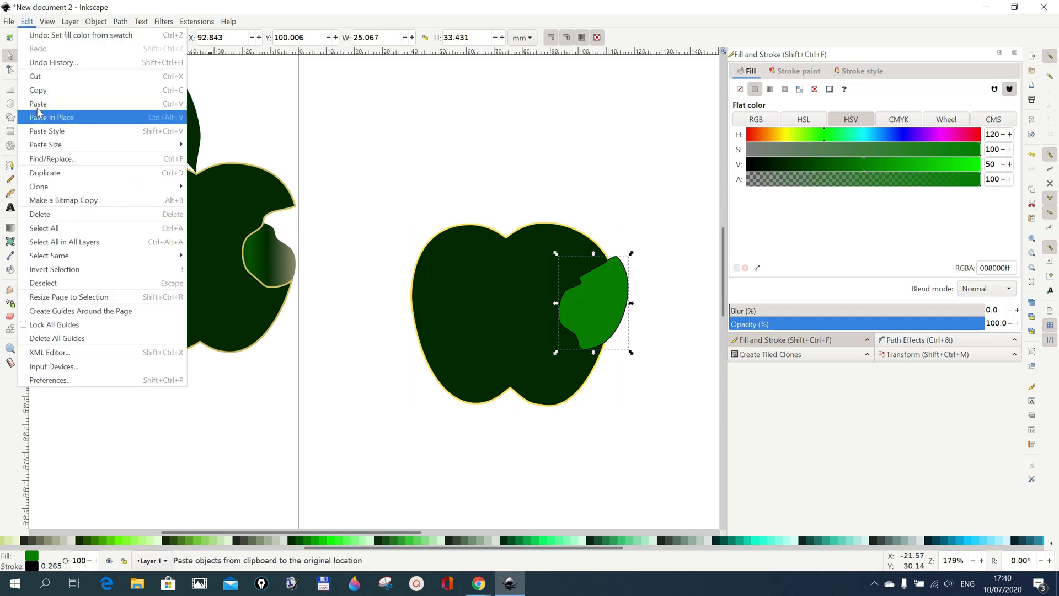
click(55, 173)
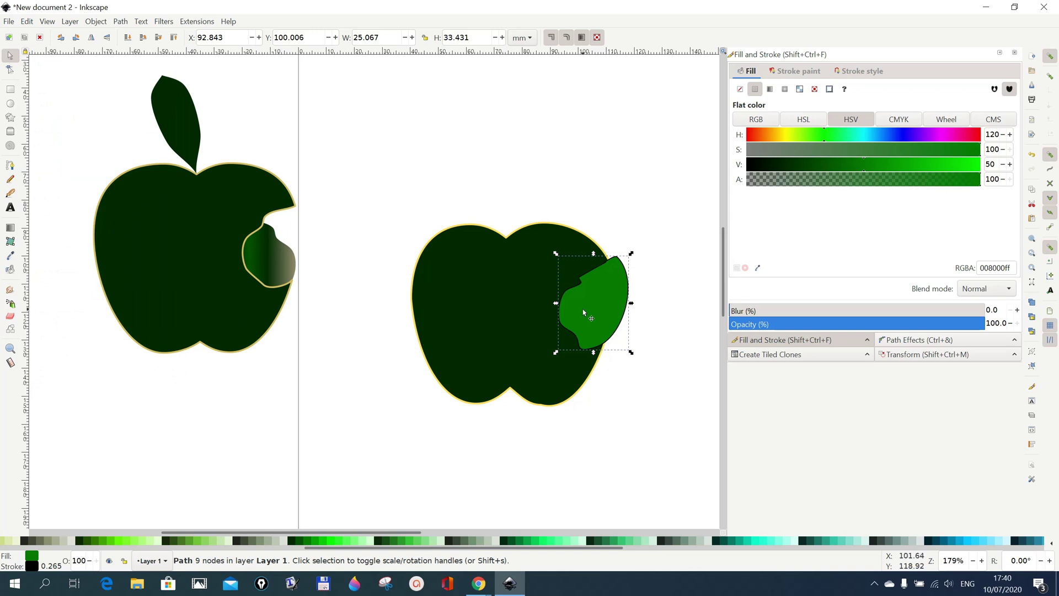
shift+click(475, 356)
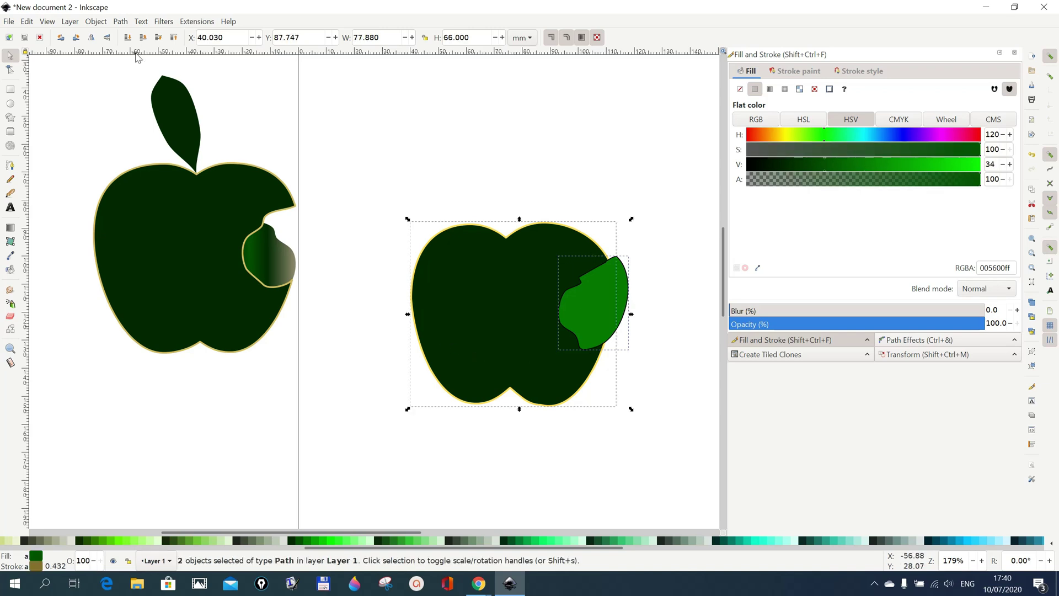
click(120, 22)
click(126, 89)
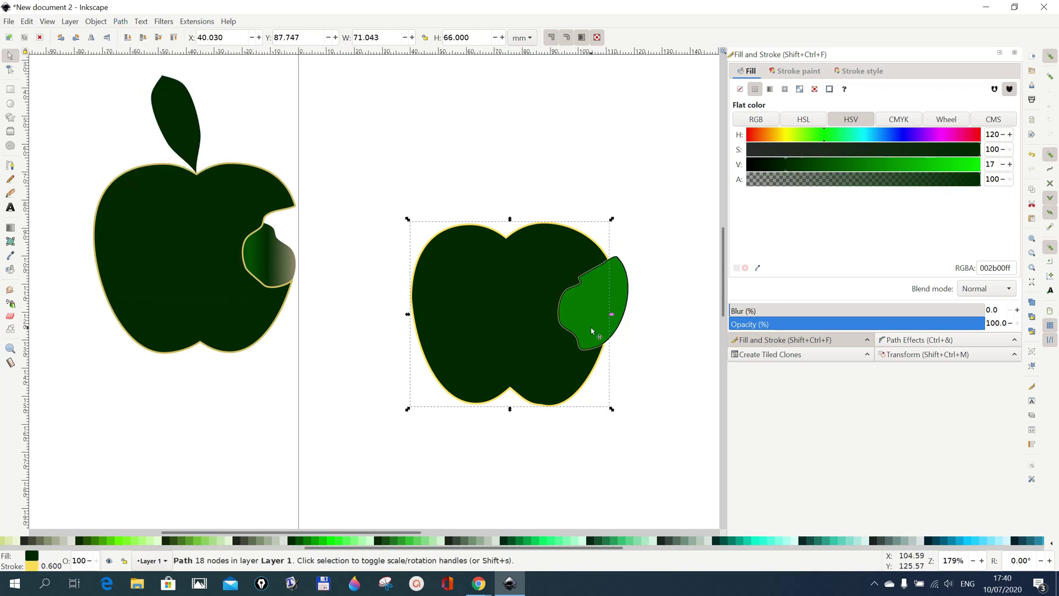
Step: Pull the remaining green bite shape out of the cut, flip it horizontally and place it over the bite opening
drag(623, 297, 632, 289)
click(618, 411)
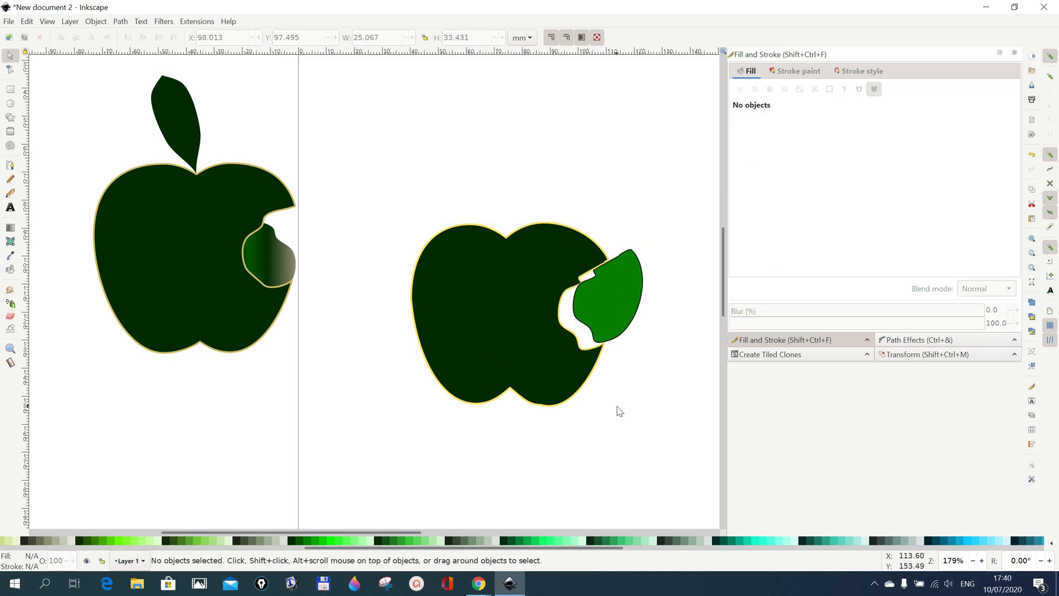
click(624, 295)
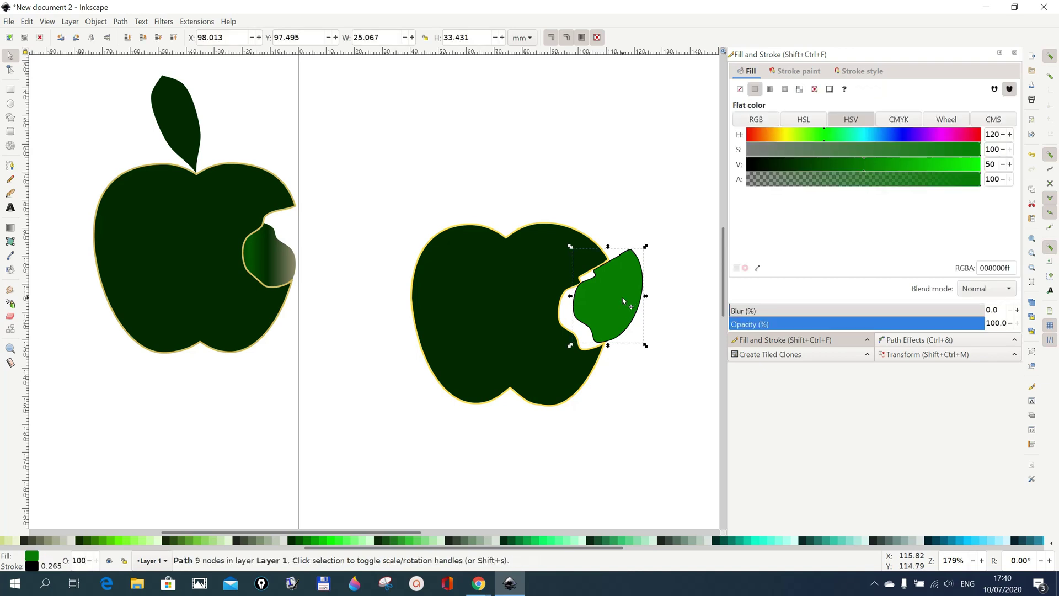
click(91, 38)
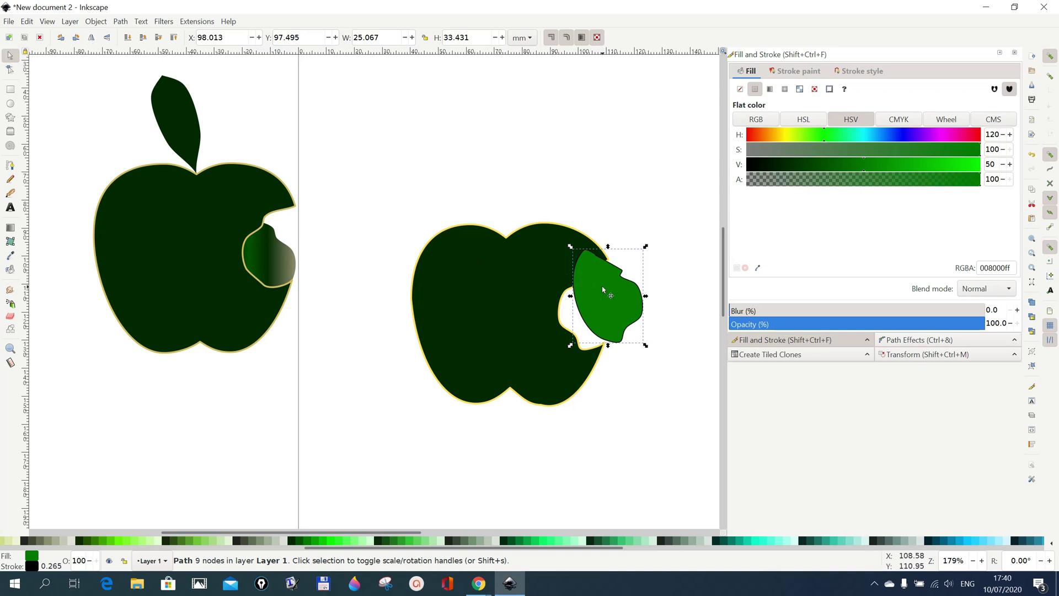
drag(607, 310, 586, 333)
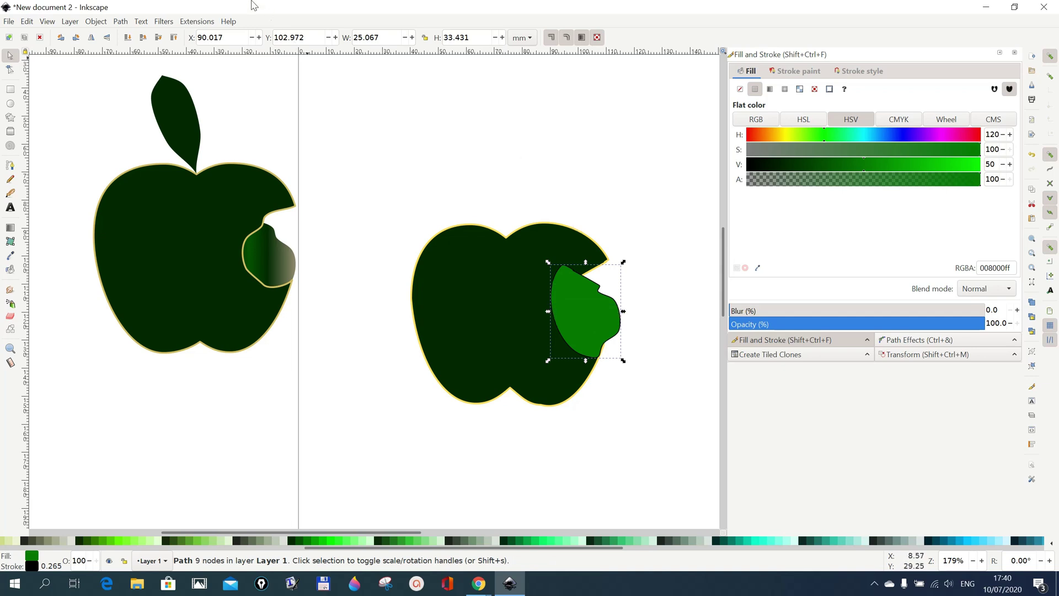
Step: Send the flipped green shape behind the apple and shift it down and left to fill the bite's lower part
click(128, 39)
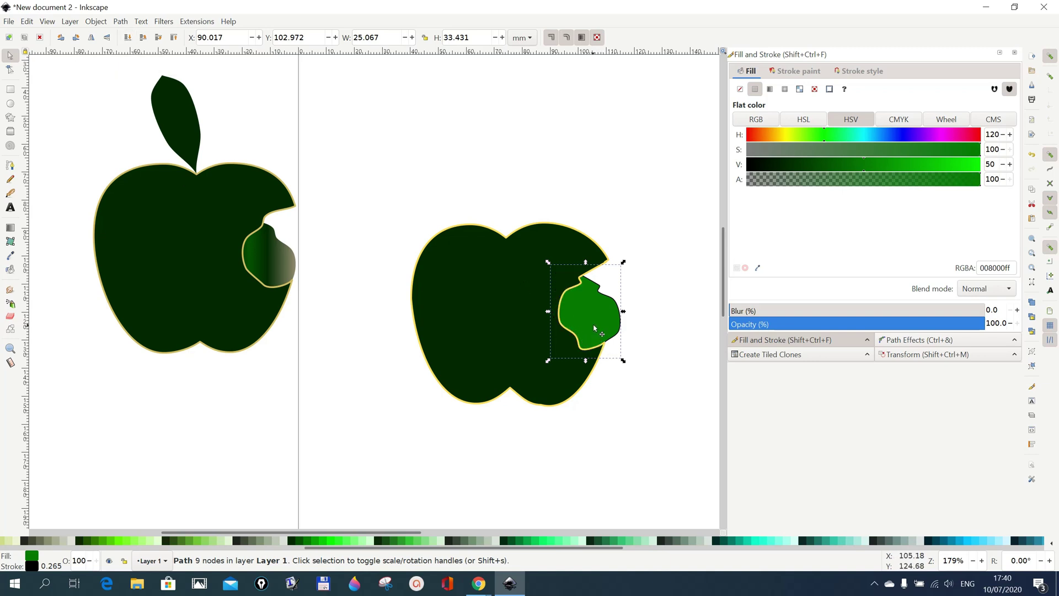
drag(594, 328, 578, 336)
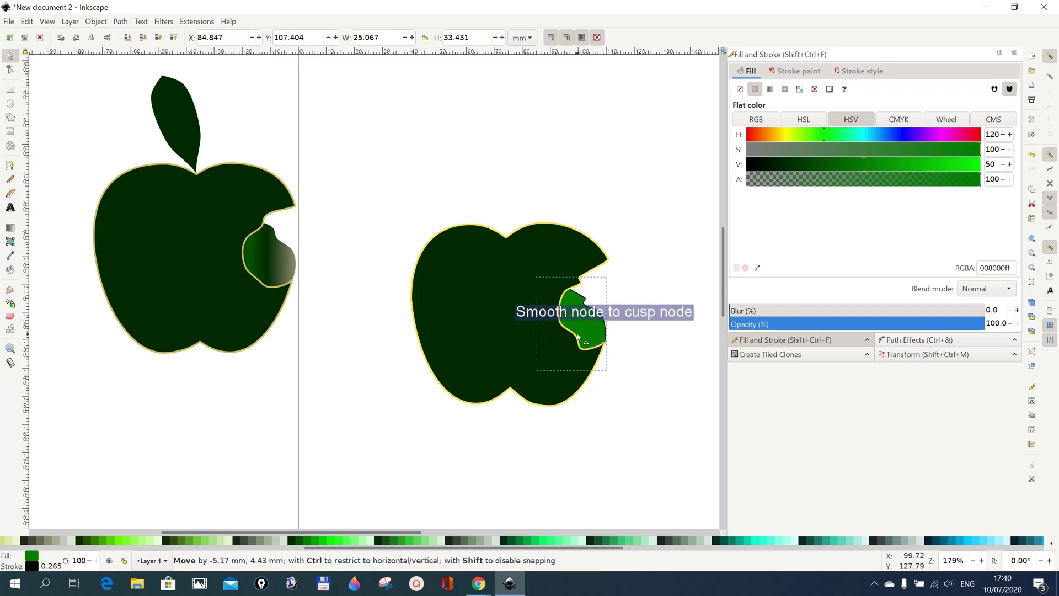
click(684, 406)
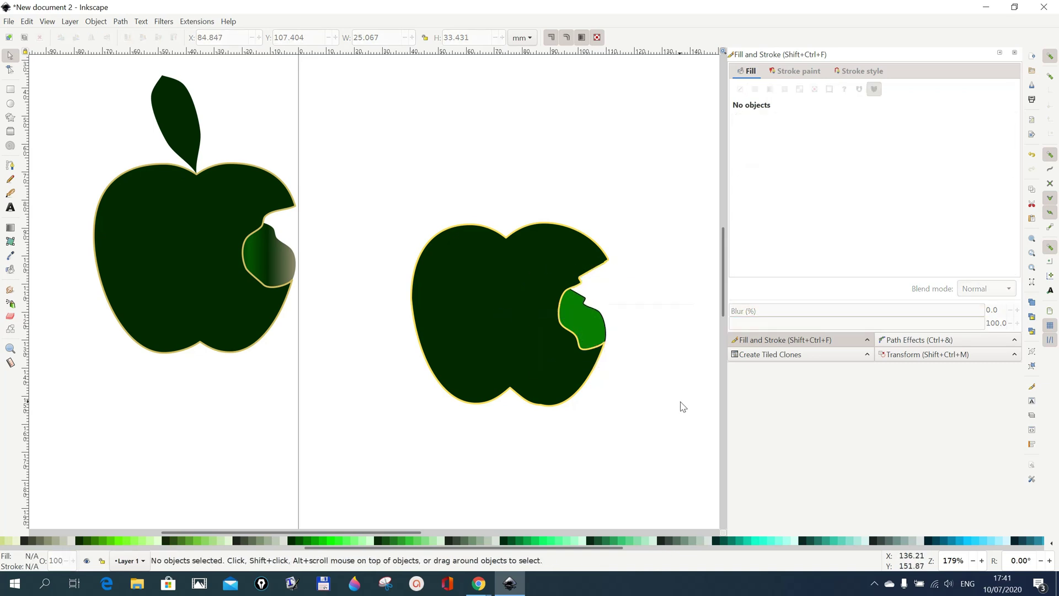
click(591, 327)
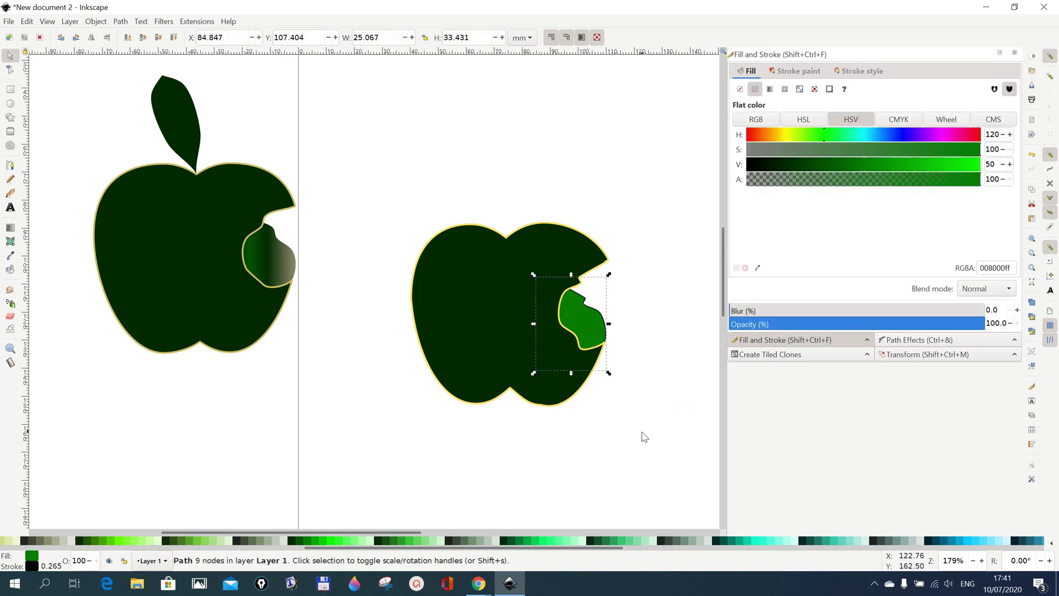
click(645, 436)
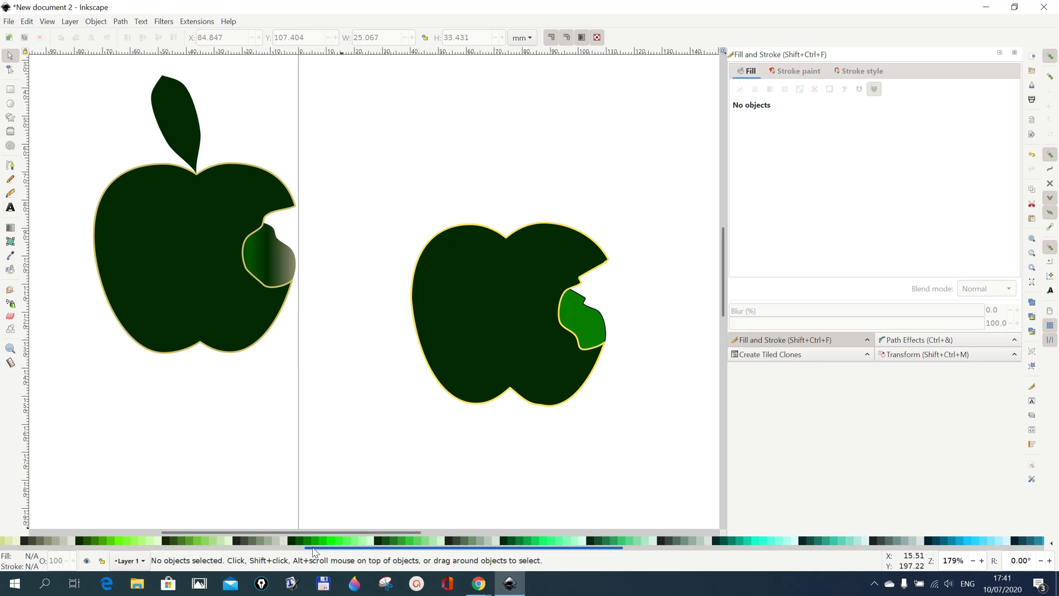
drag(313, 552, 198, 552)
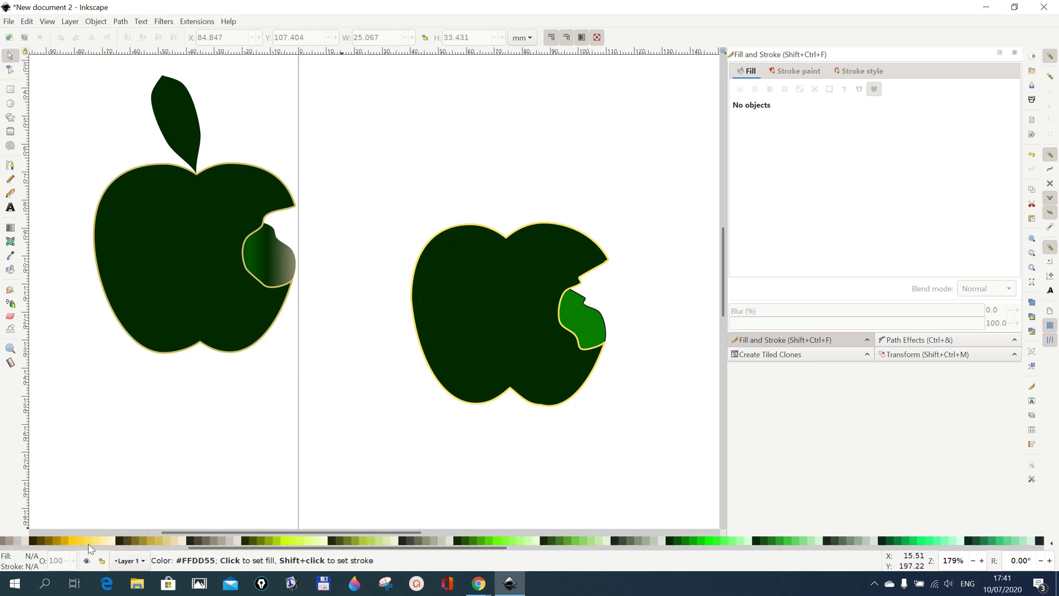
click(432, 302)
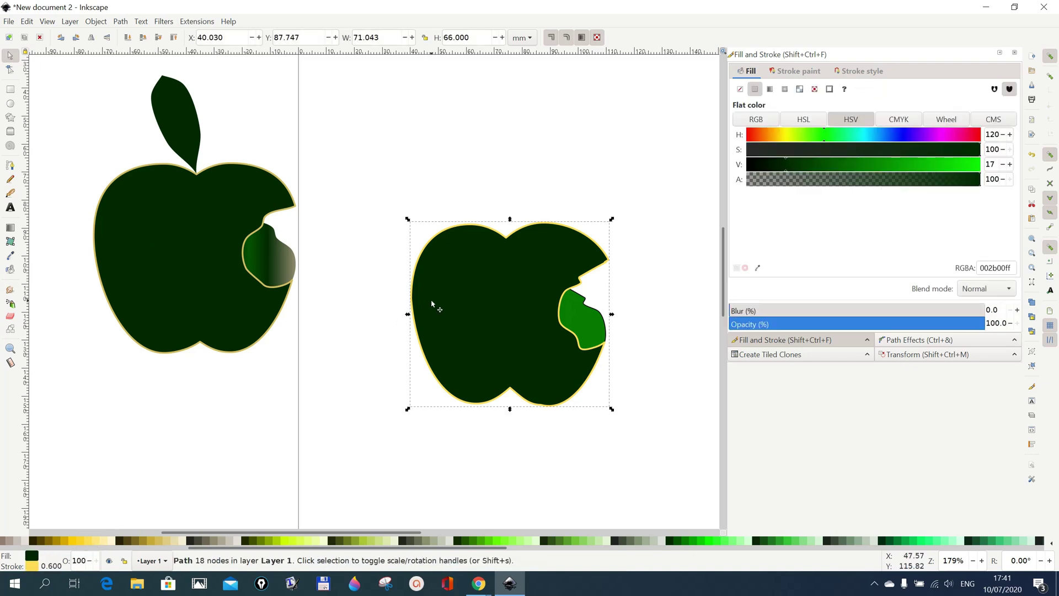
key(shift)
Step: Change the fill of the green shape inside the bite from flat color to a linear gradient
click(584, 327)
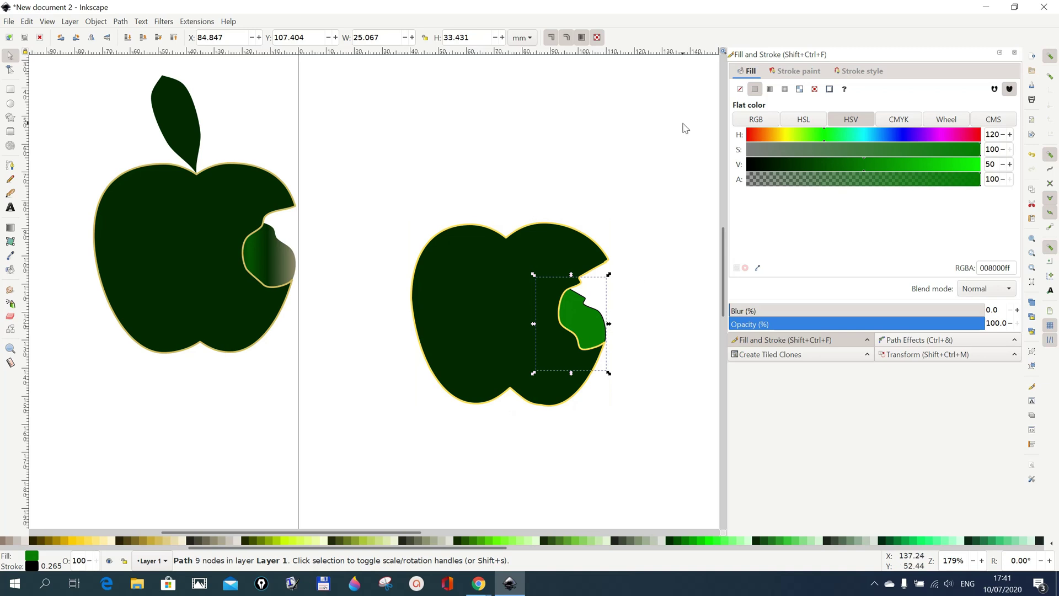
click(97, 21)
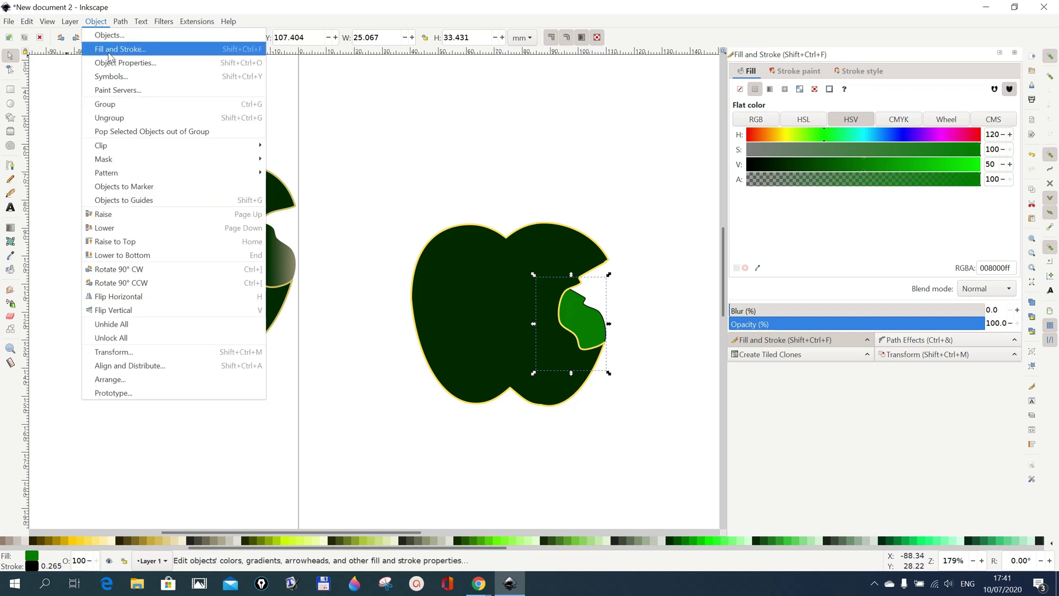
click(109, 53)
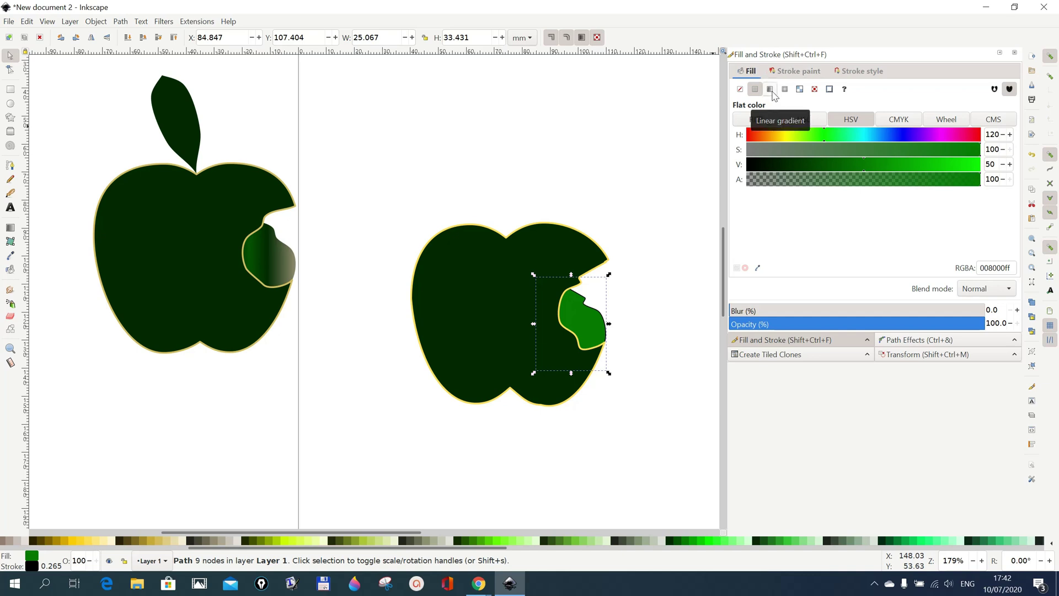
click(770, 90)
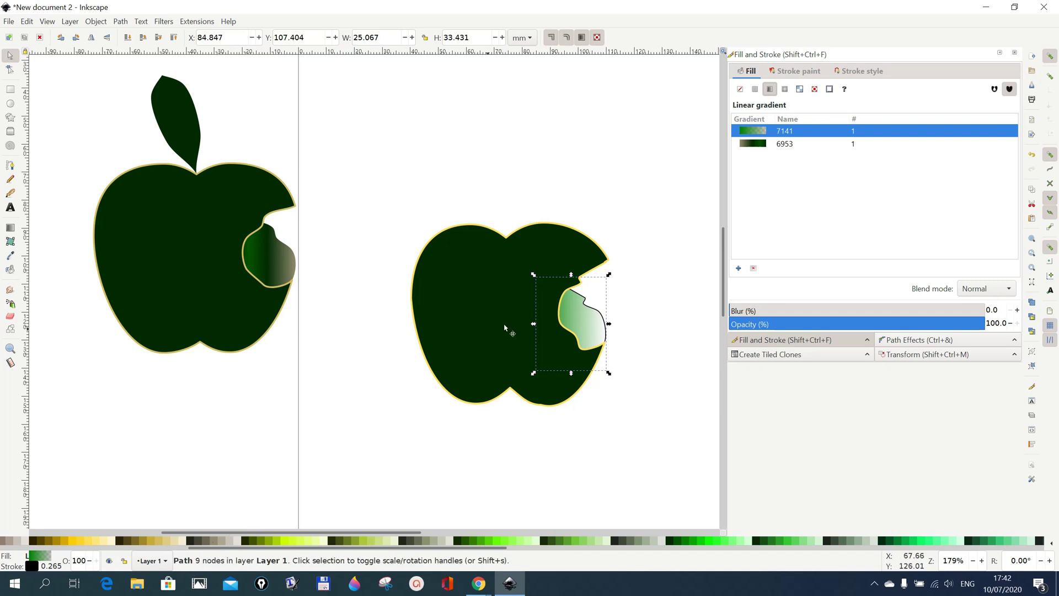
click(9, 229)
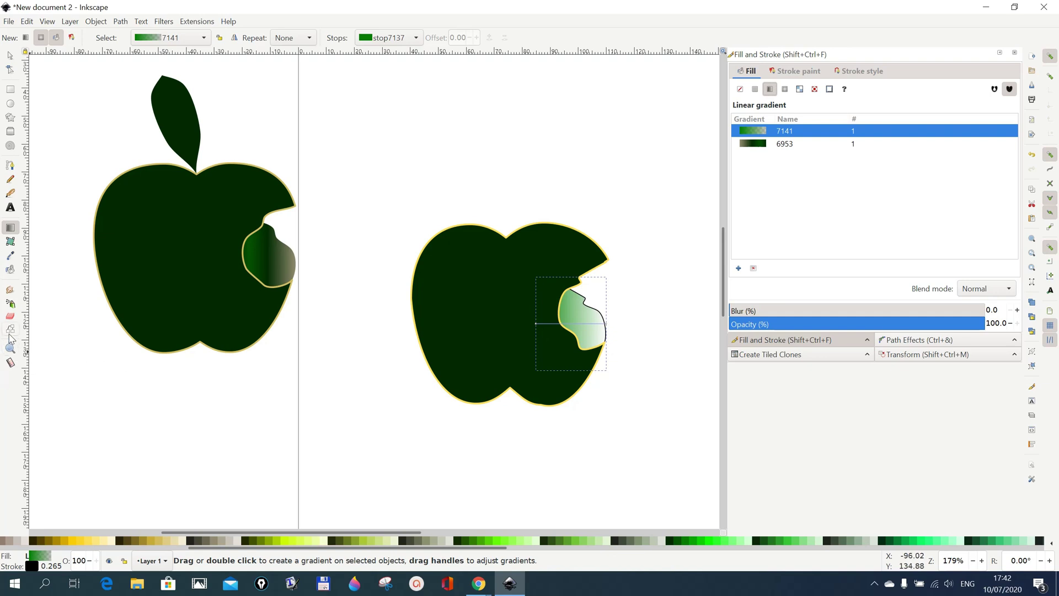
click(10, 56)
click(391, 346)
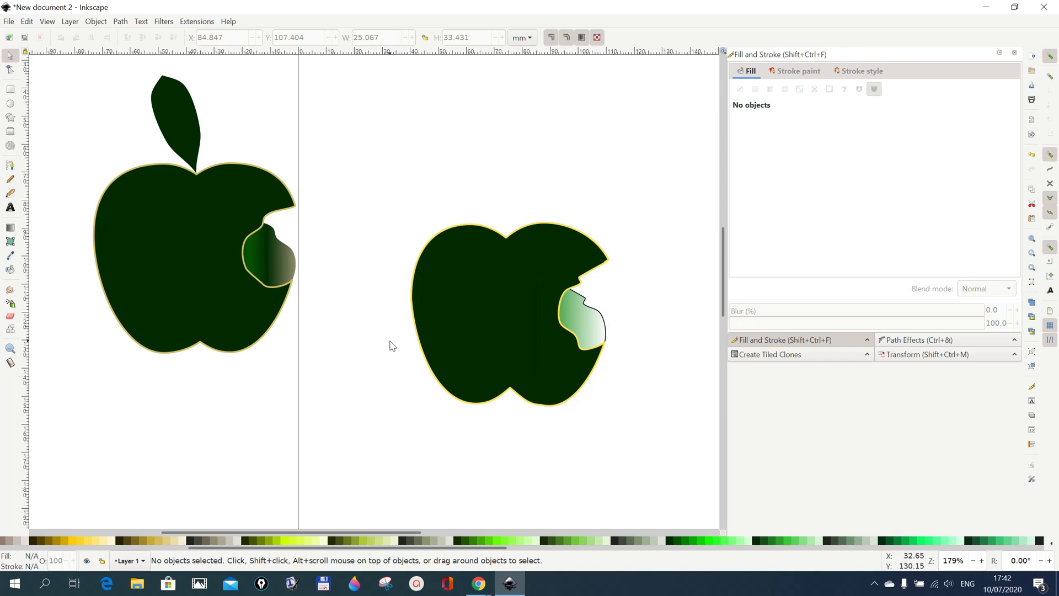
Step: Set the end stop of the bite shape's linear gradient to opaque dark green 002b00
scroll(390, 346, up, 1)
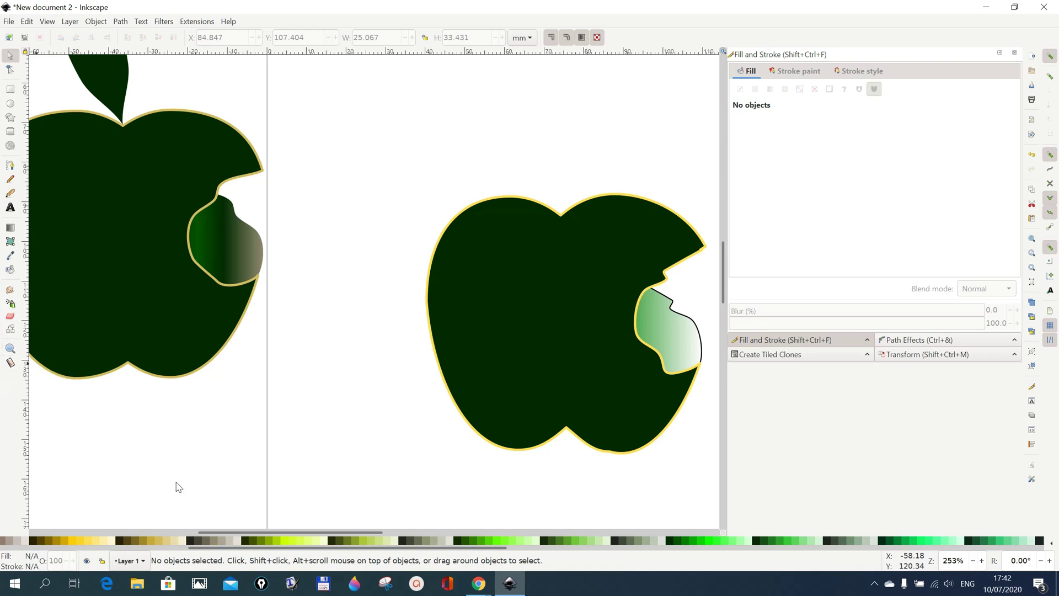
drag(320, 533, 366, 534)
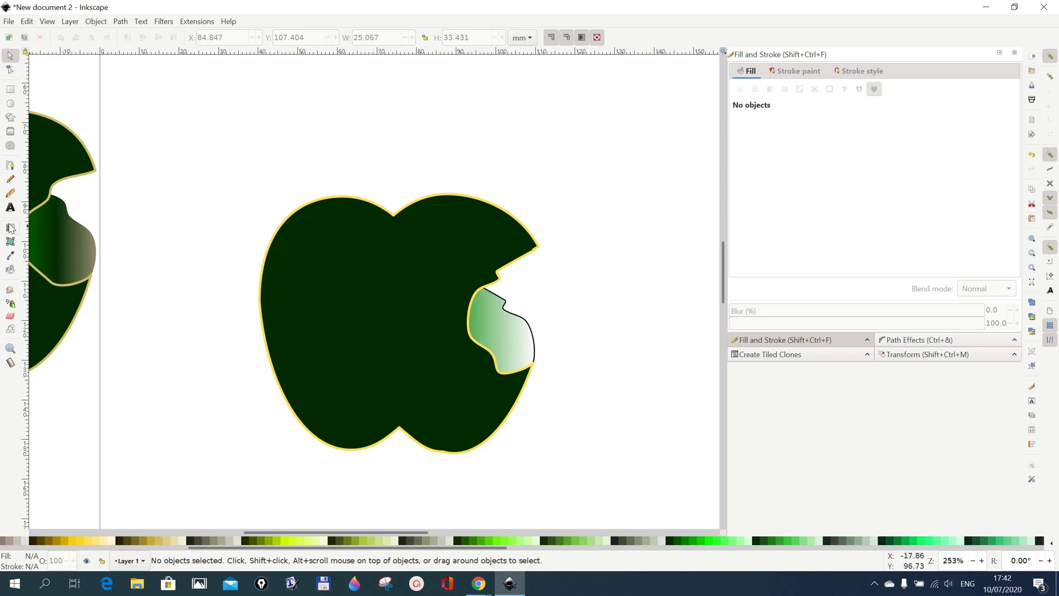
click(10, 227)
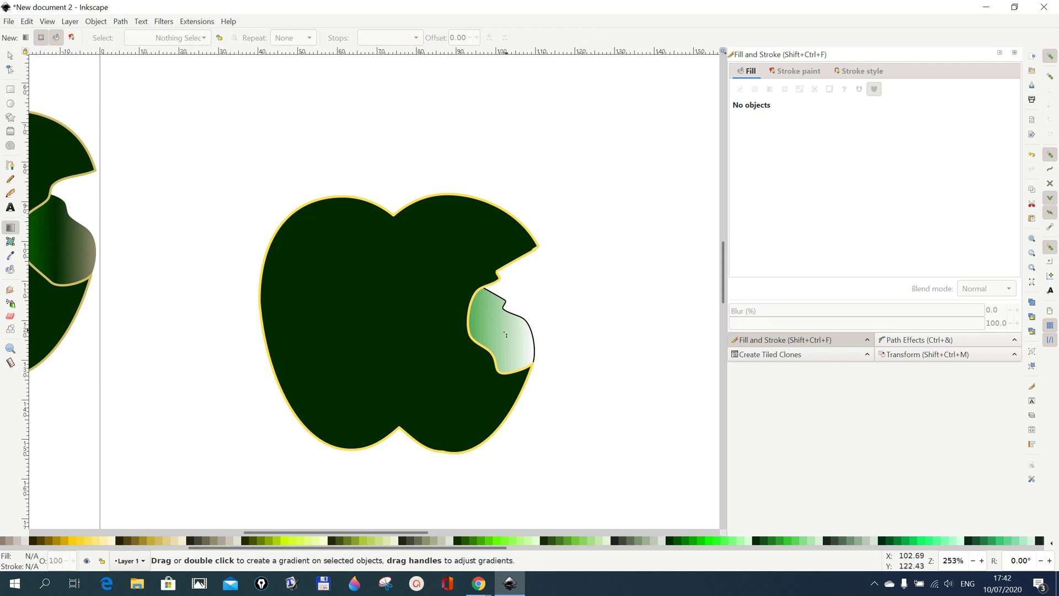
click(503, 336)
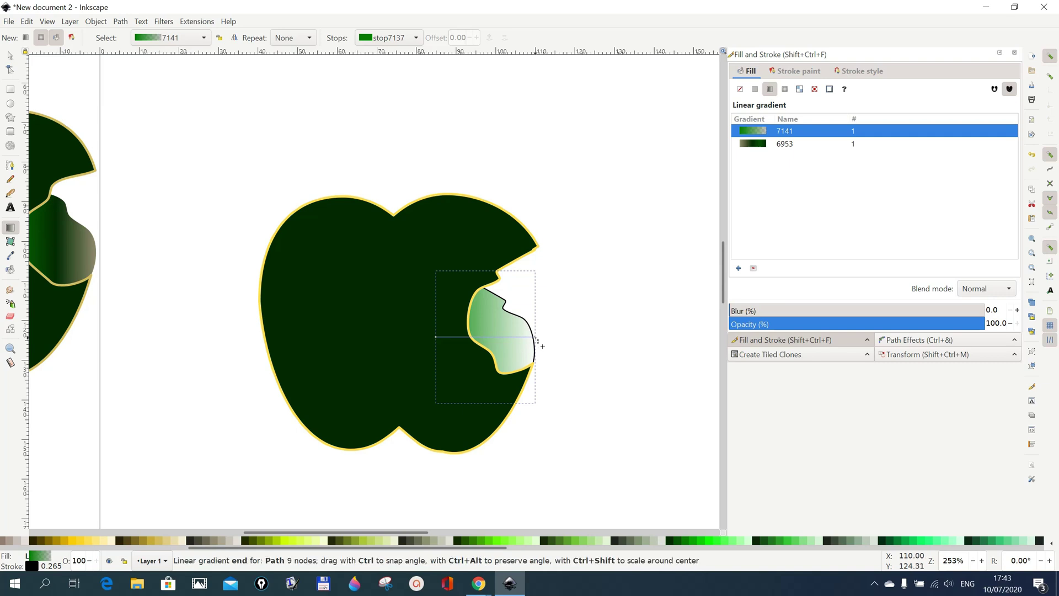
click(536, 339)
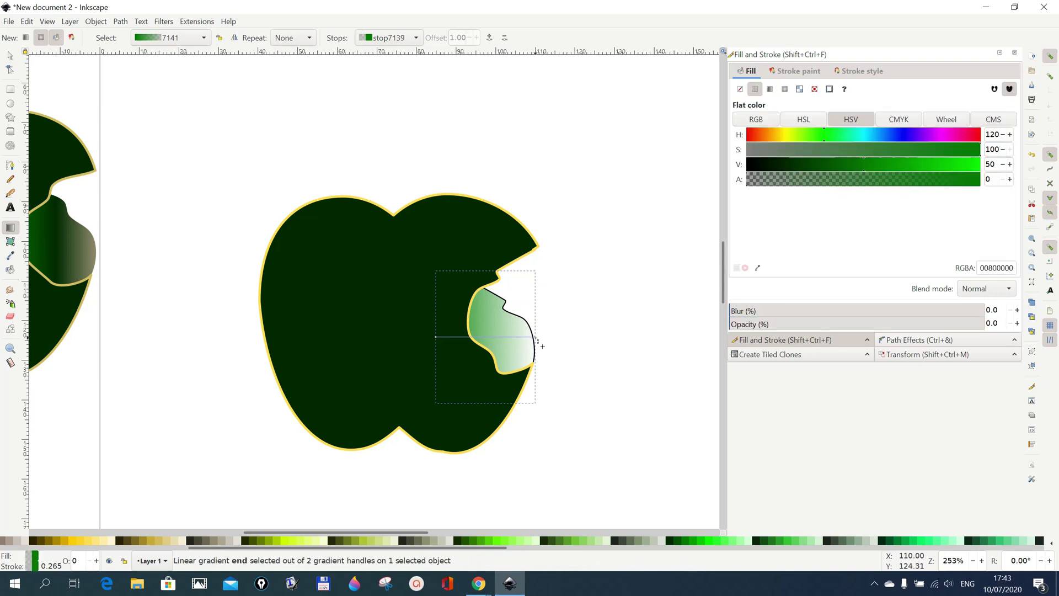
click(672, 542)
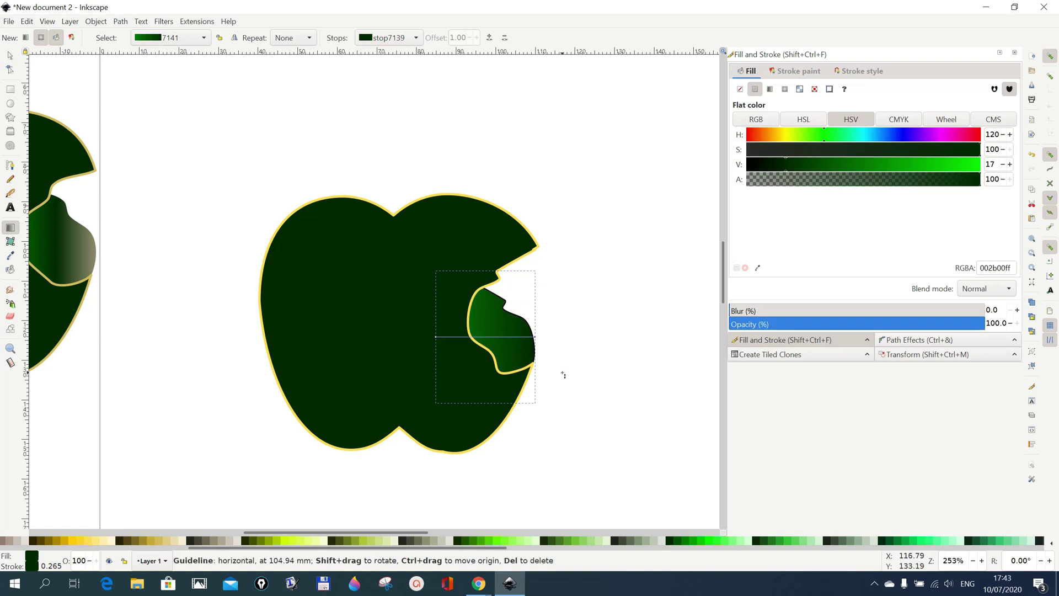
Step: Add two stops to the bite shape's gradient, green 008000 at offset 0.80 and dark green 002b00 at 0.64, and deselect the shape
double_click(516, 338)
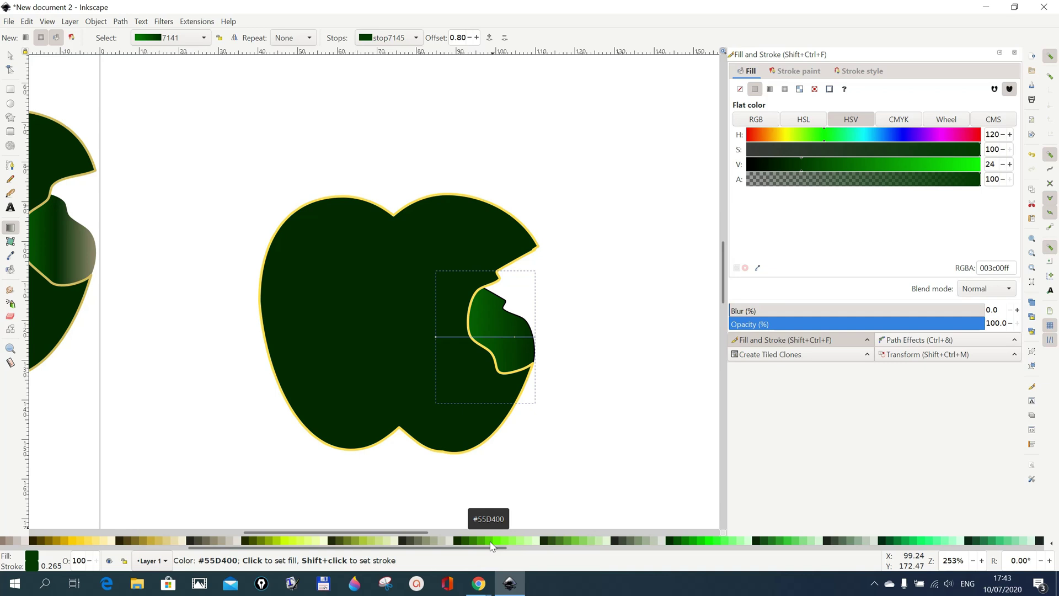
click(686, 545)
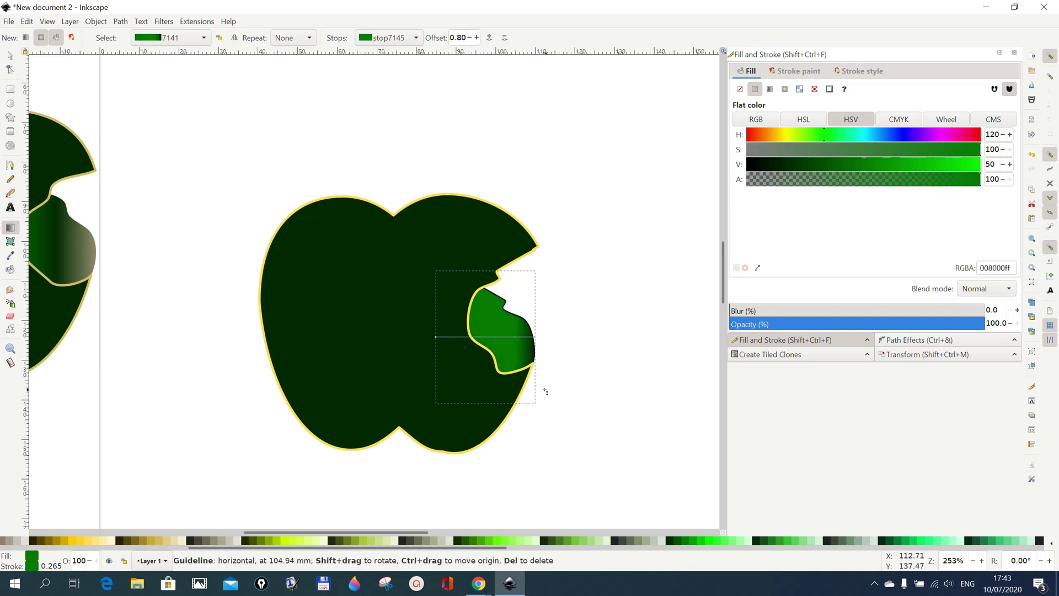
double_click(499, 338)
click(671, 546)
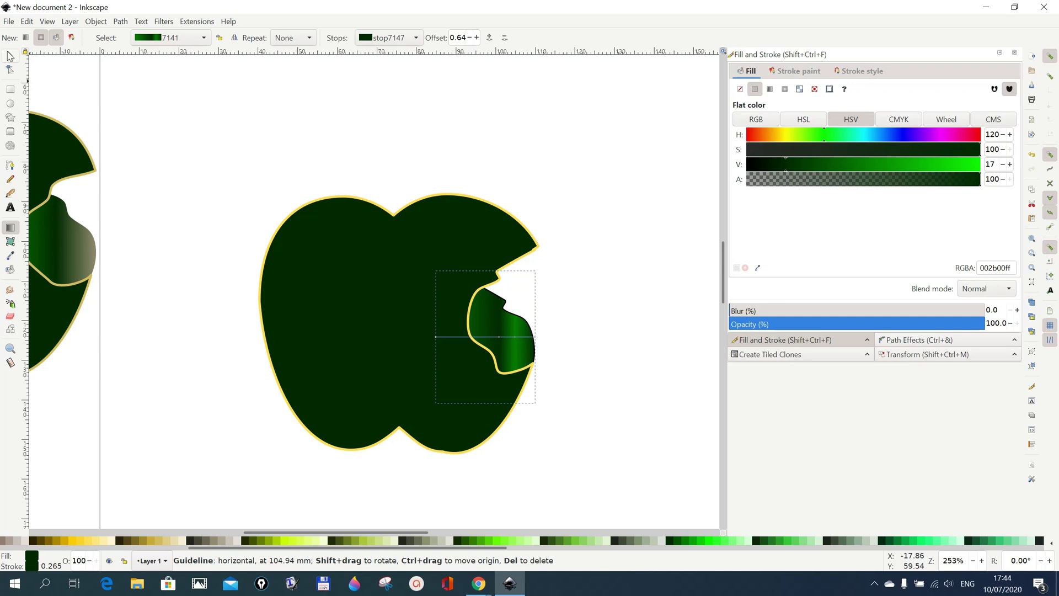
click(10, 56)
click(594, 418)
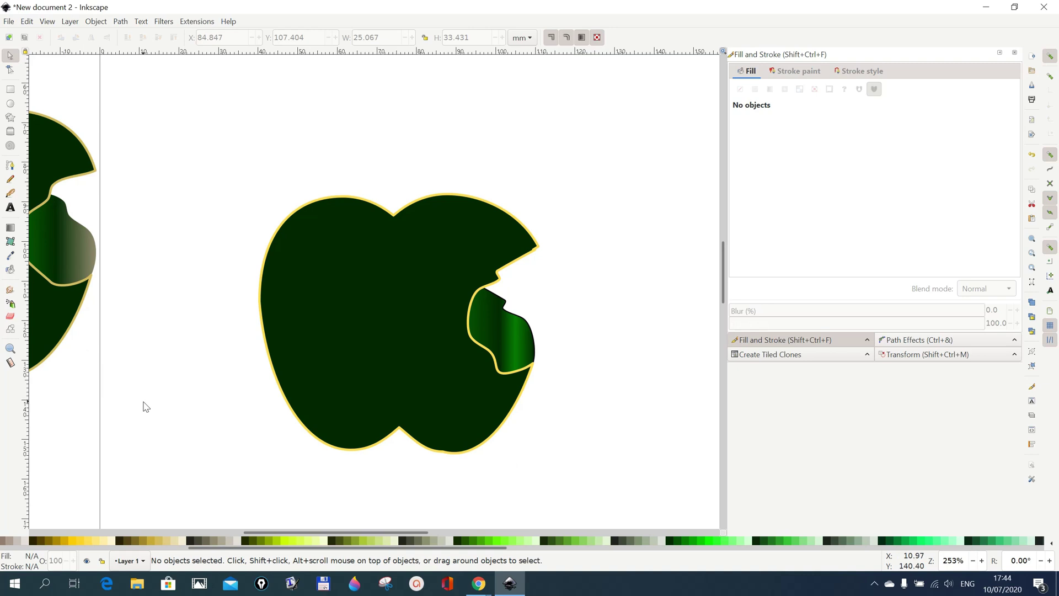
Step: Draw a slanted straight Bezier line about 11 mm wide and 36 mm tall in the empty area right of the new apple
key(minus)
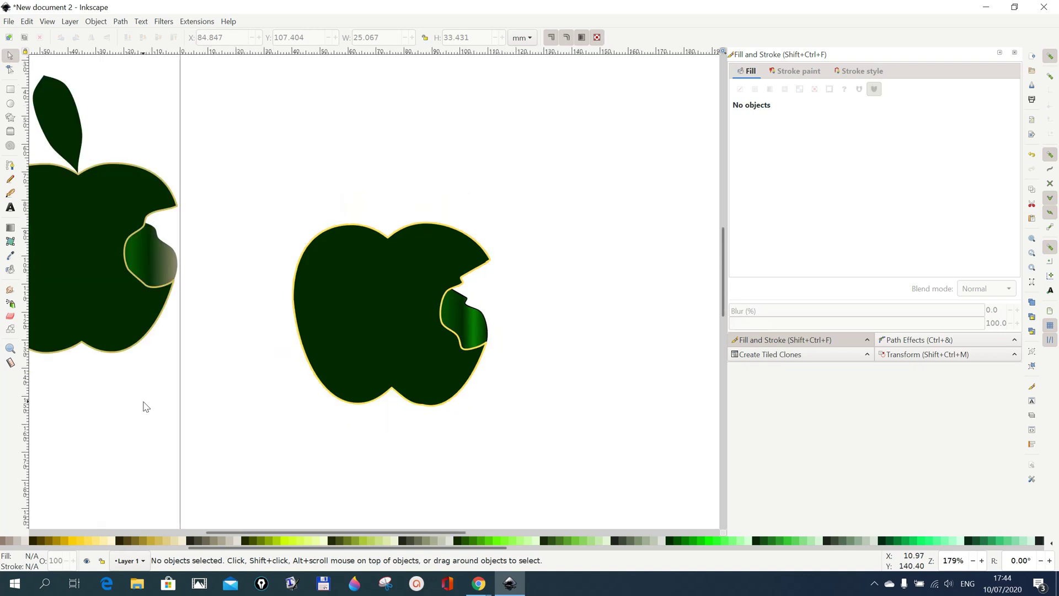
key(minus)
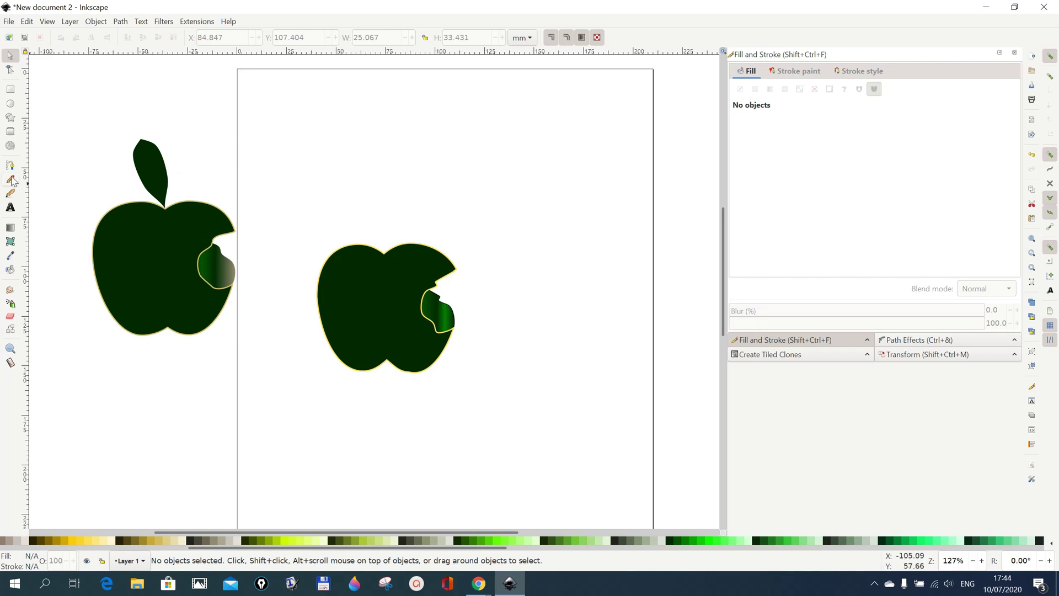
click(11, 166)
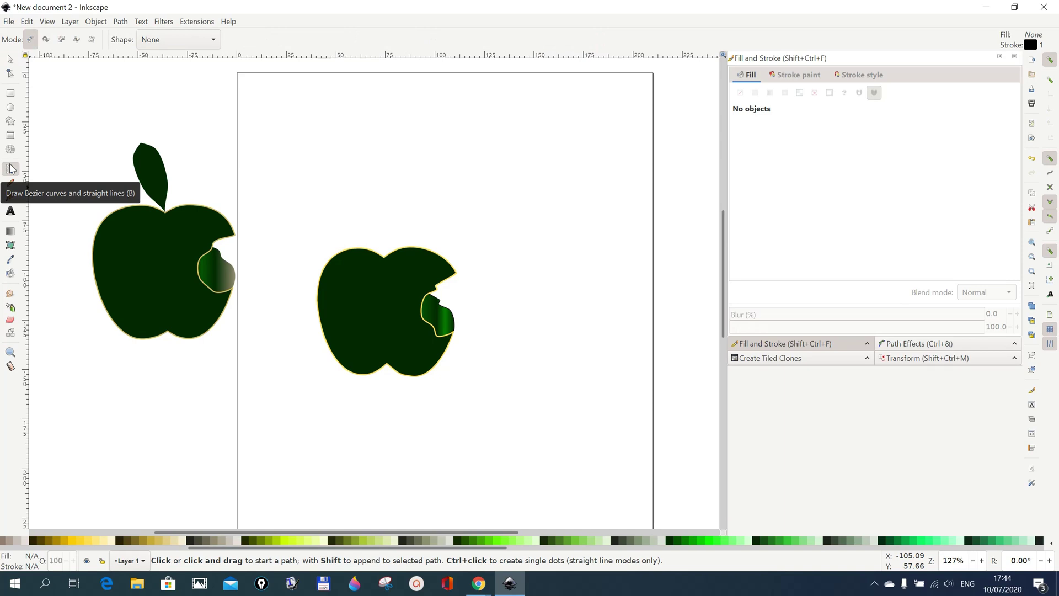
click(552, 225)
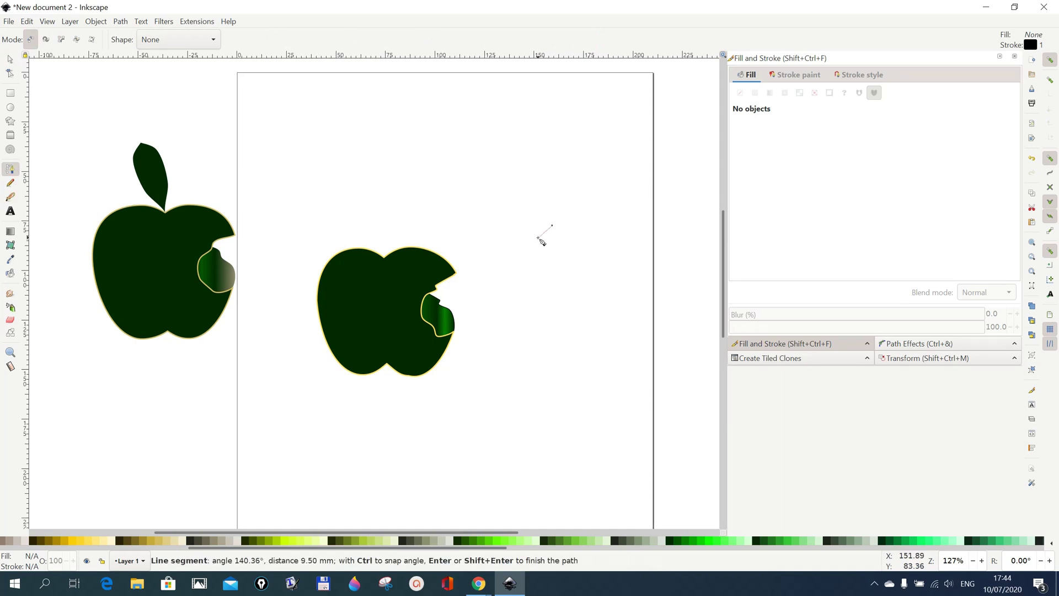
right_click(559, 230)
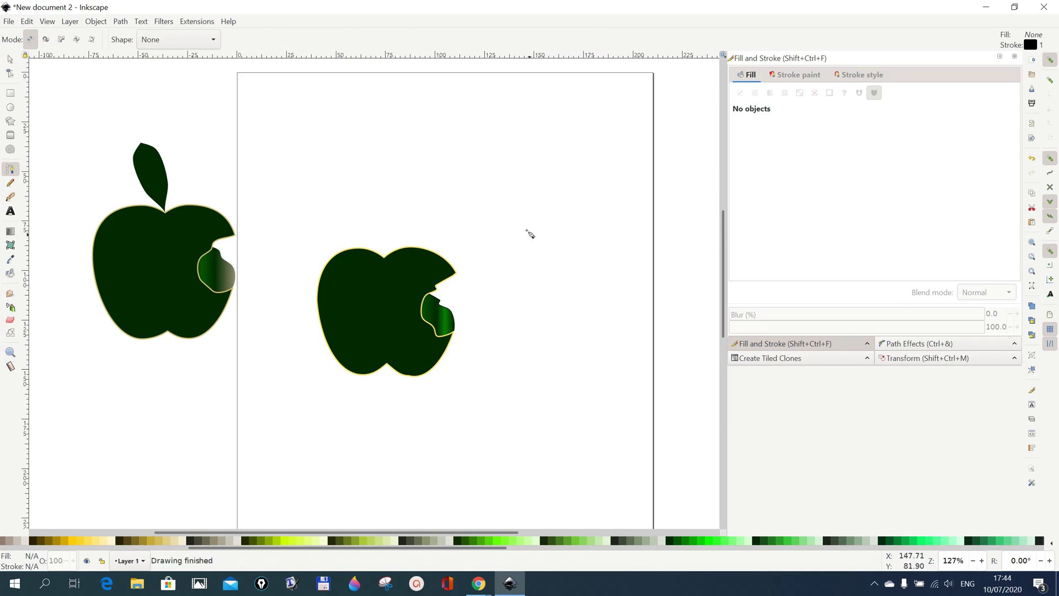
click(514, 230)
drag(515, 230, 536, 300)
double_click(533, 297)
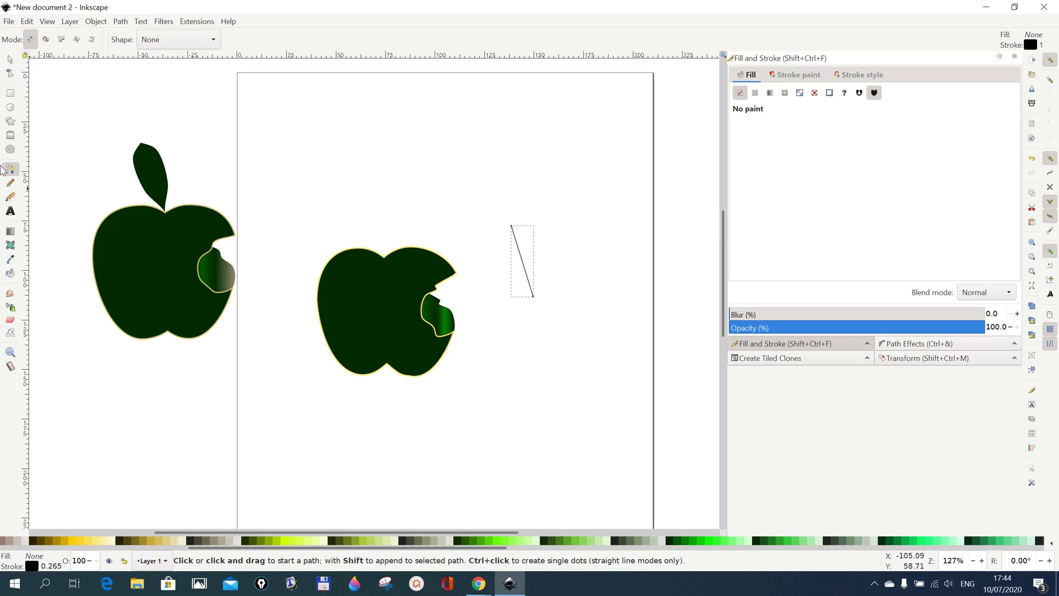
Step: Apply the Power stroke path effect to the slanted line
click(11, 59)
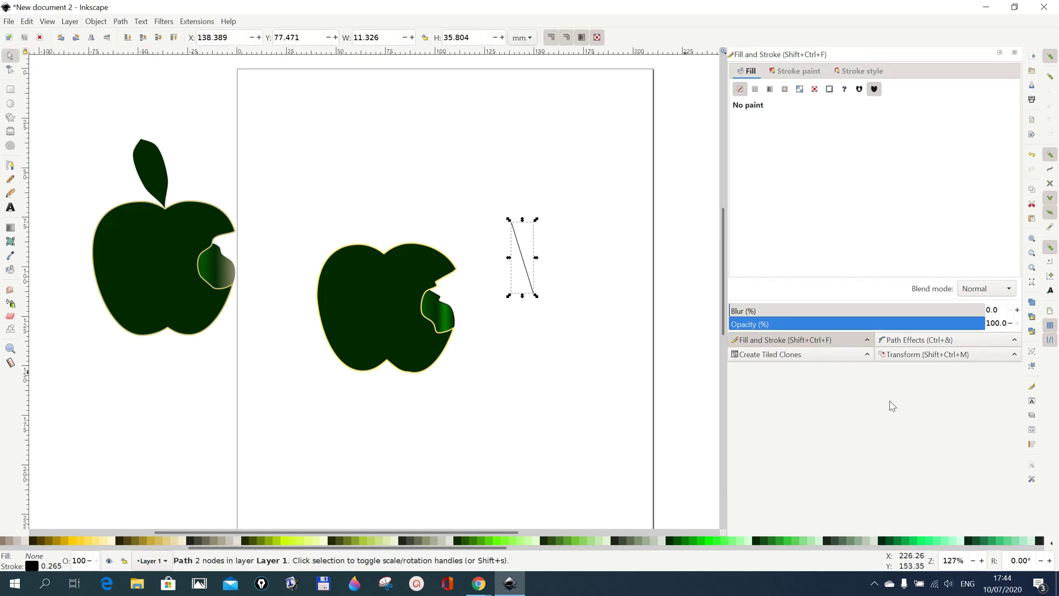
click(917, 341)
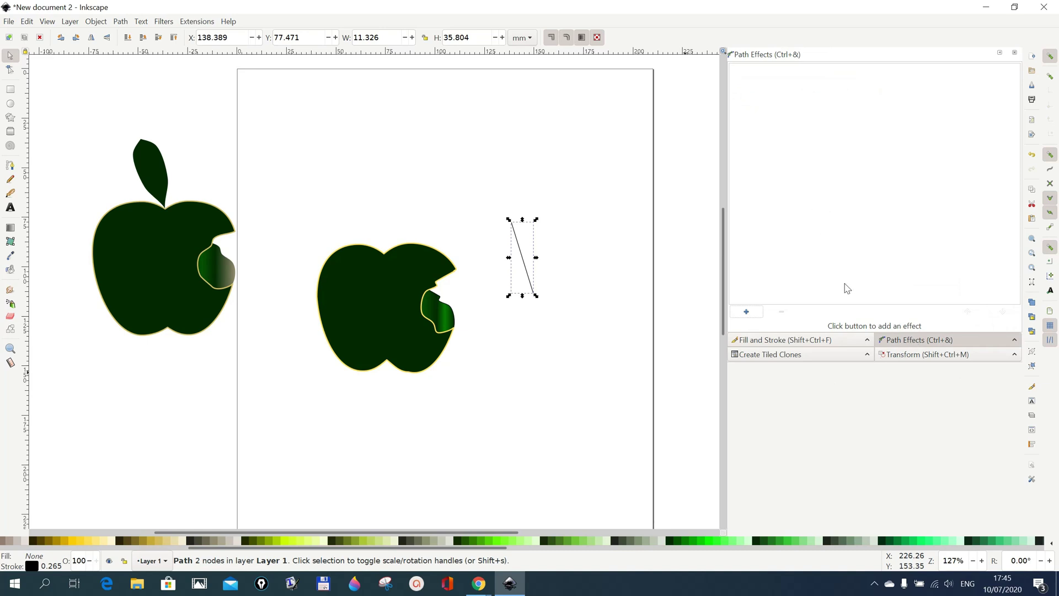
click(121, 22)
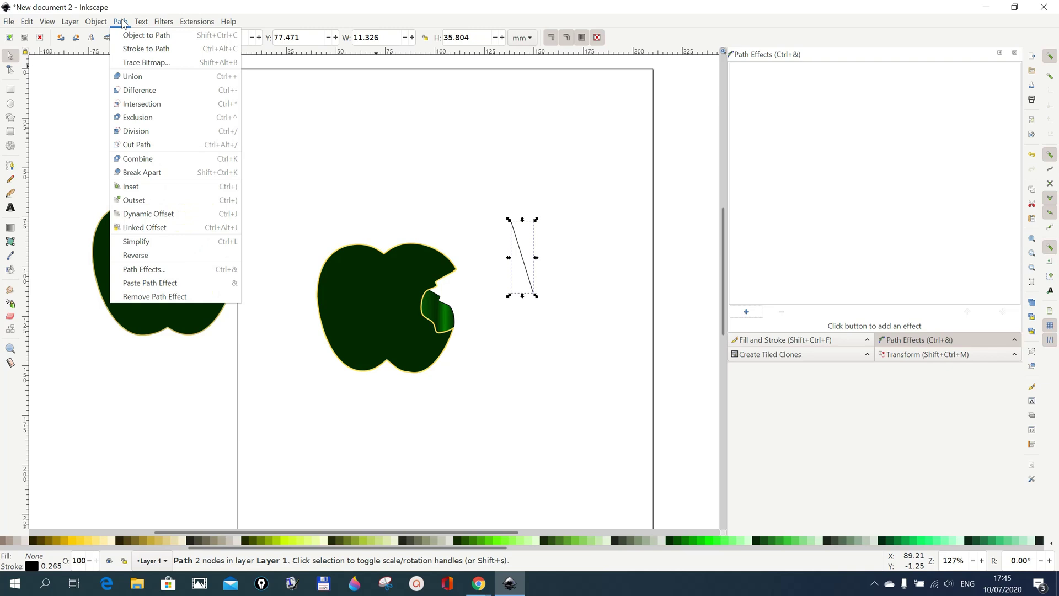
click(138, 270)
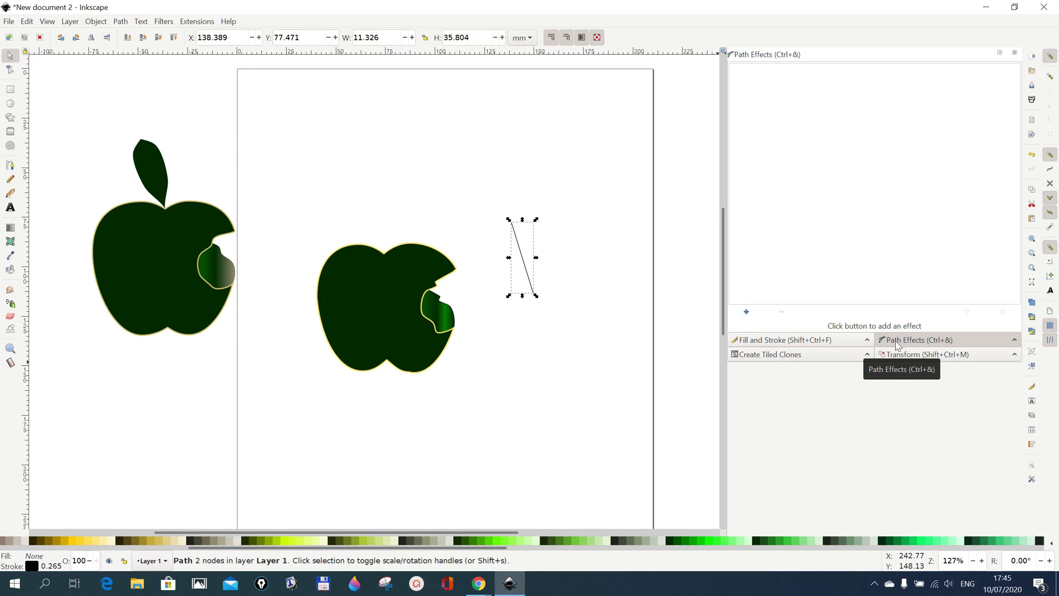
click(747, 313)
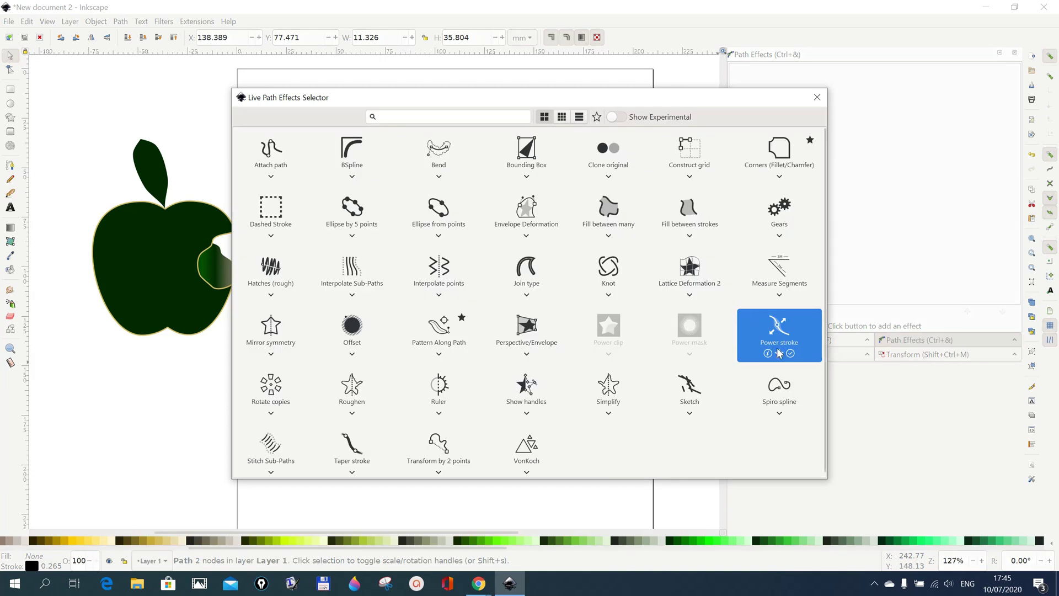
mouse_move(770, 354)
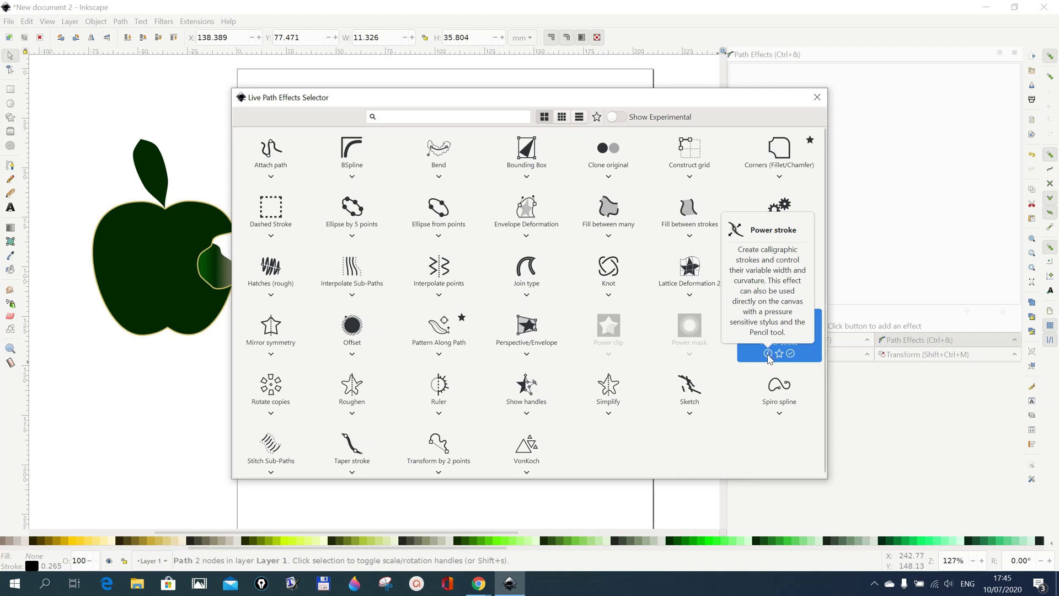
click(781, 334)
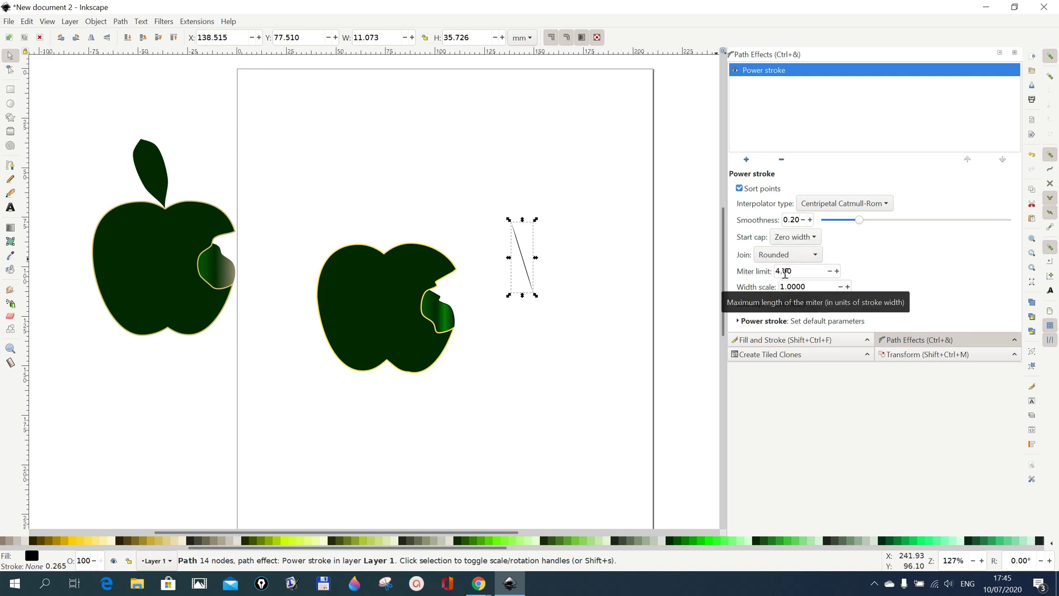
Step: Set the Power stroke's width scale to 2.2, keeping the Rounded join
click(815, 257)
click(817, 261)
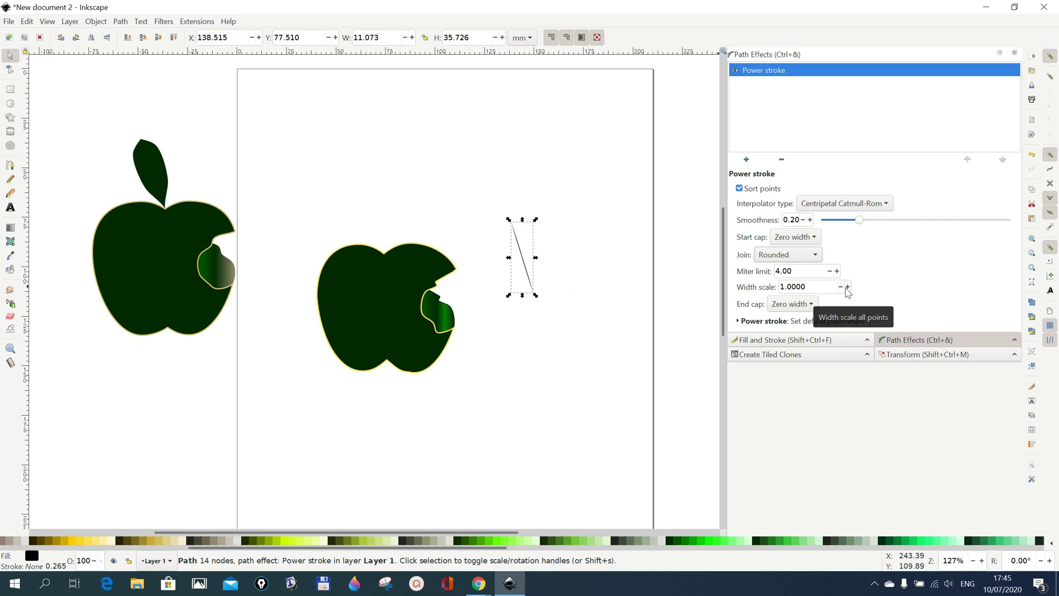
click(848, 287)
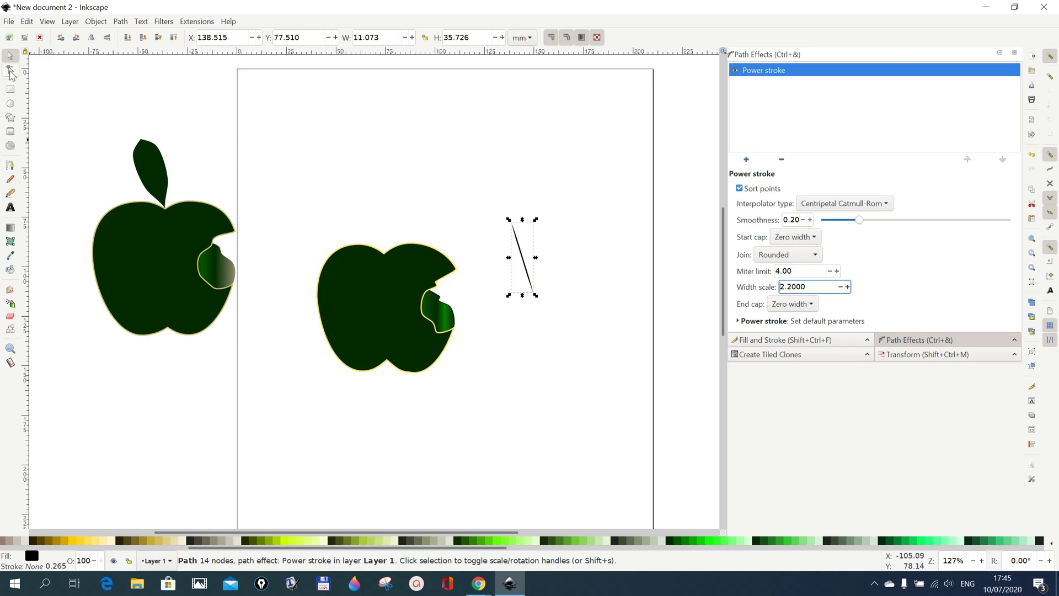
Step: Widen the lower part of the power-stroked line slightly with its lower stroke width control point
click(10, 71)
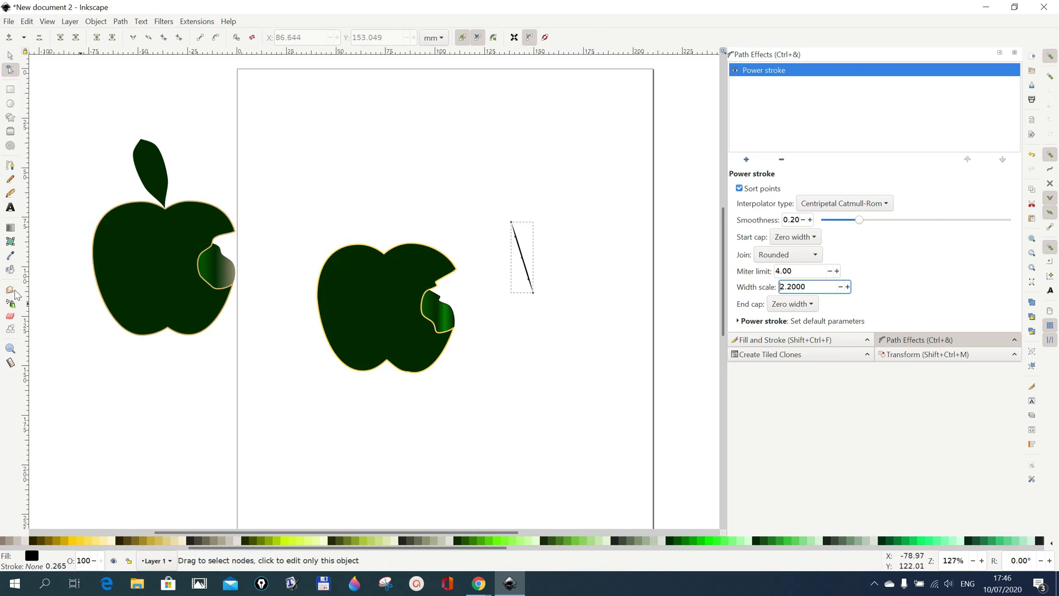
click(11, 348)
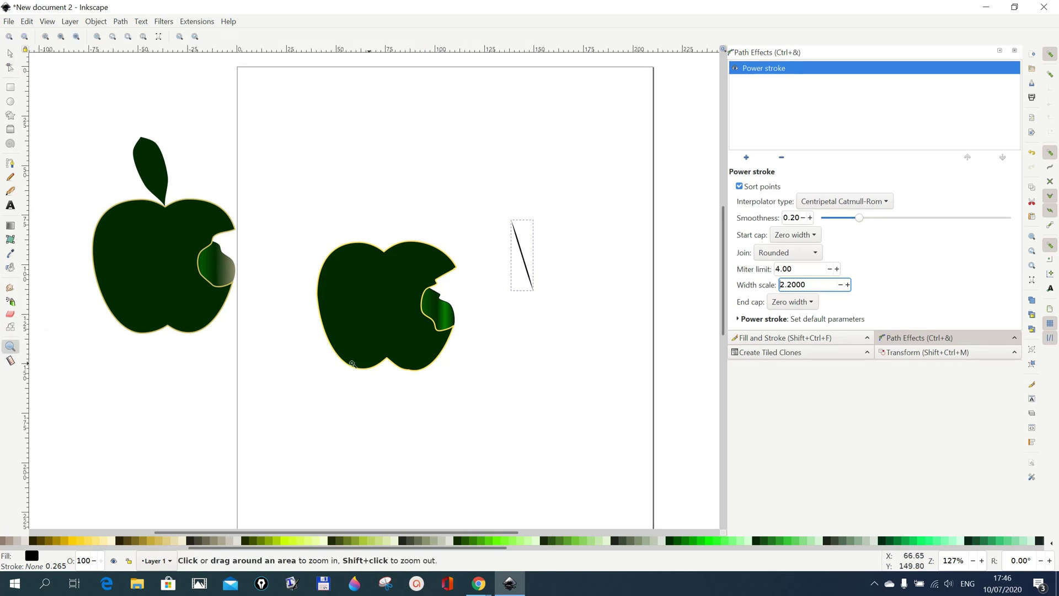
click(533, 337)
click(533, 337)
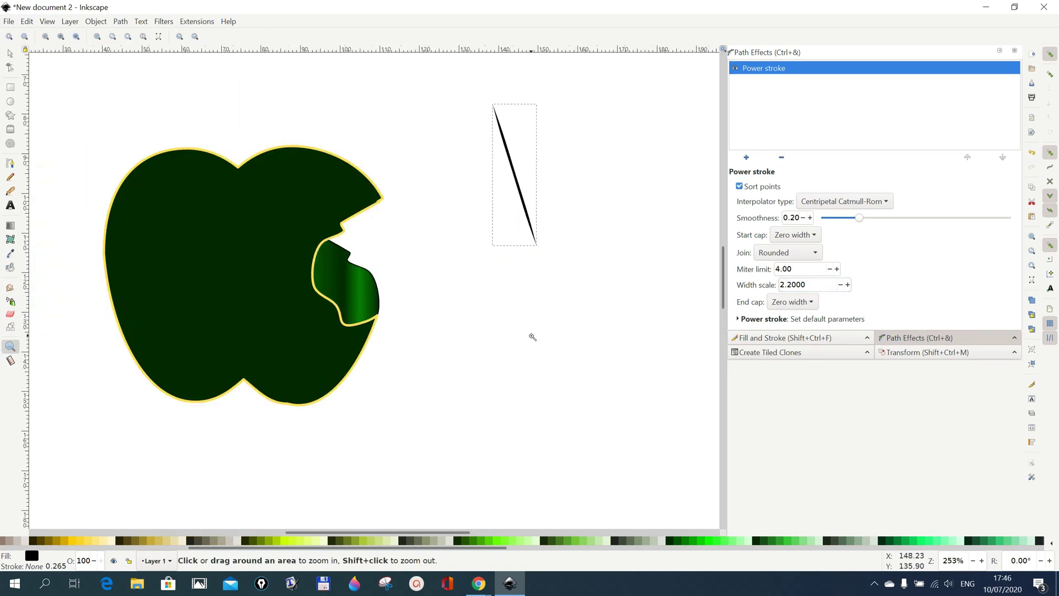
click(532, 336)
scroll(565, 324, up, 4)
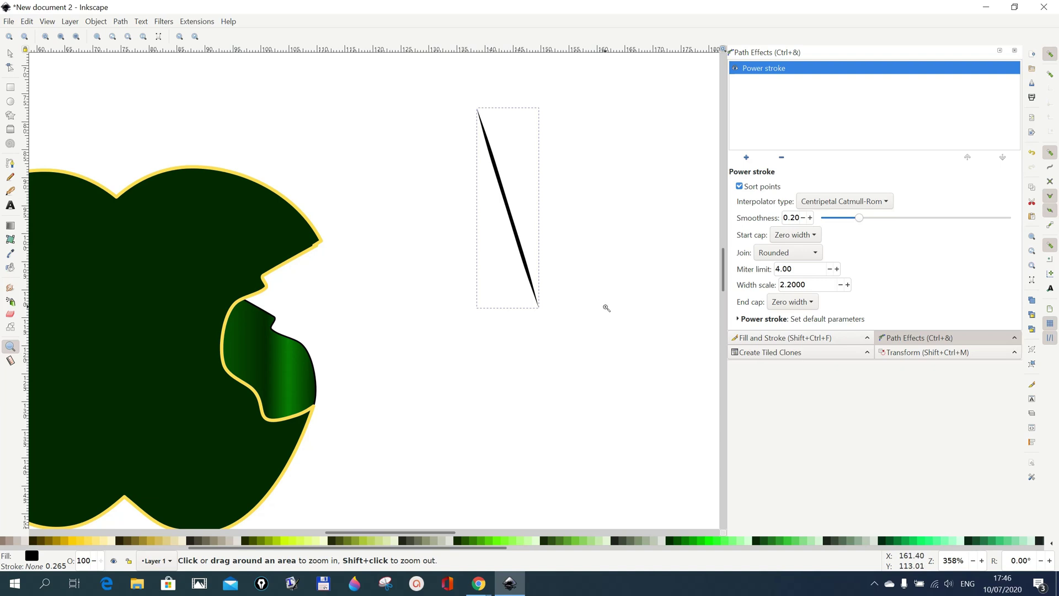
click(607, 307)
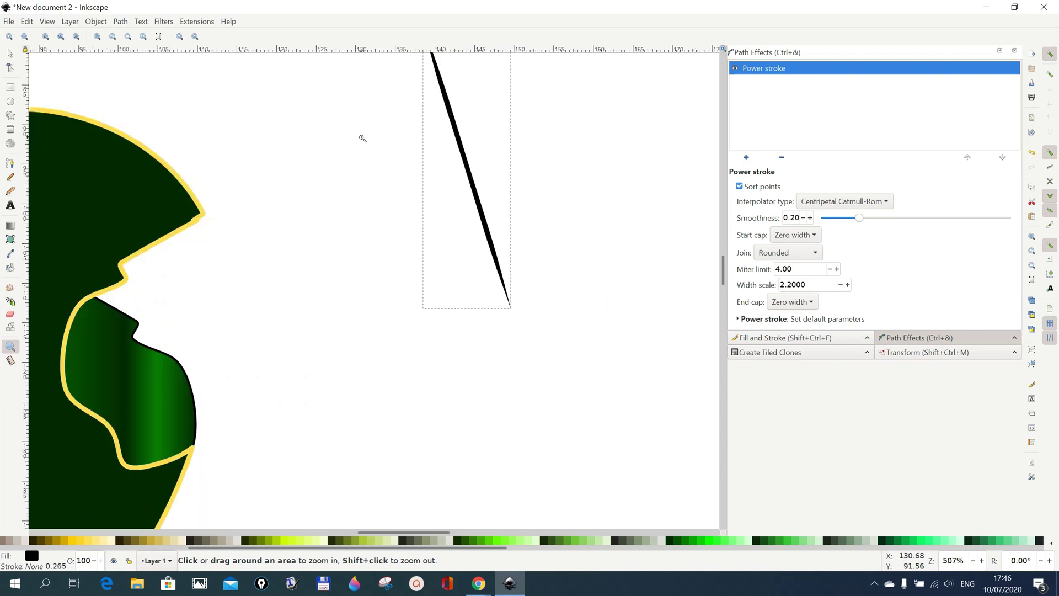
click(10, 67)
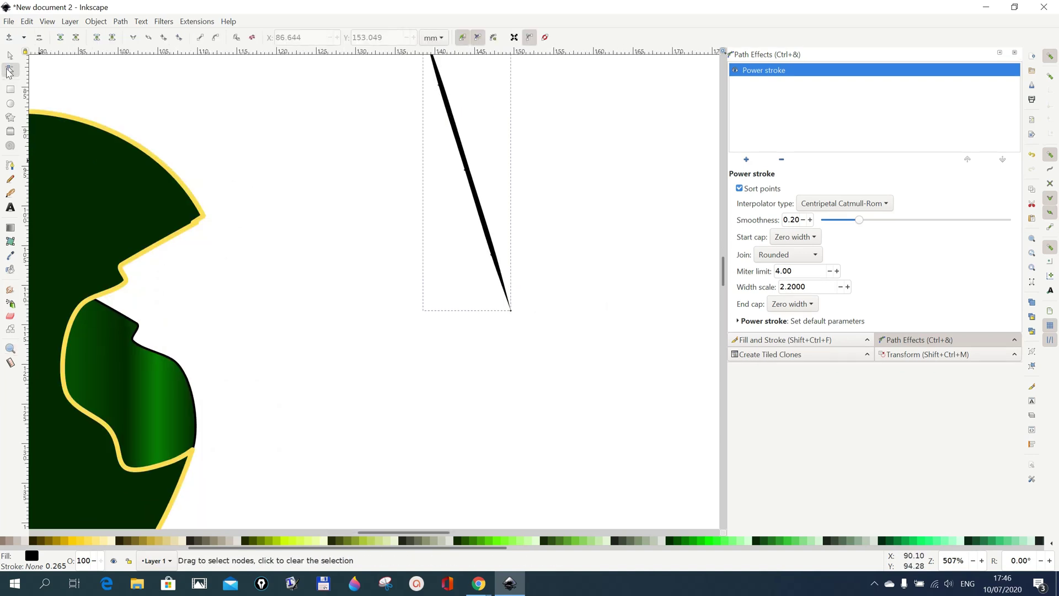
scroll(338, 239, up, 2)
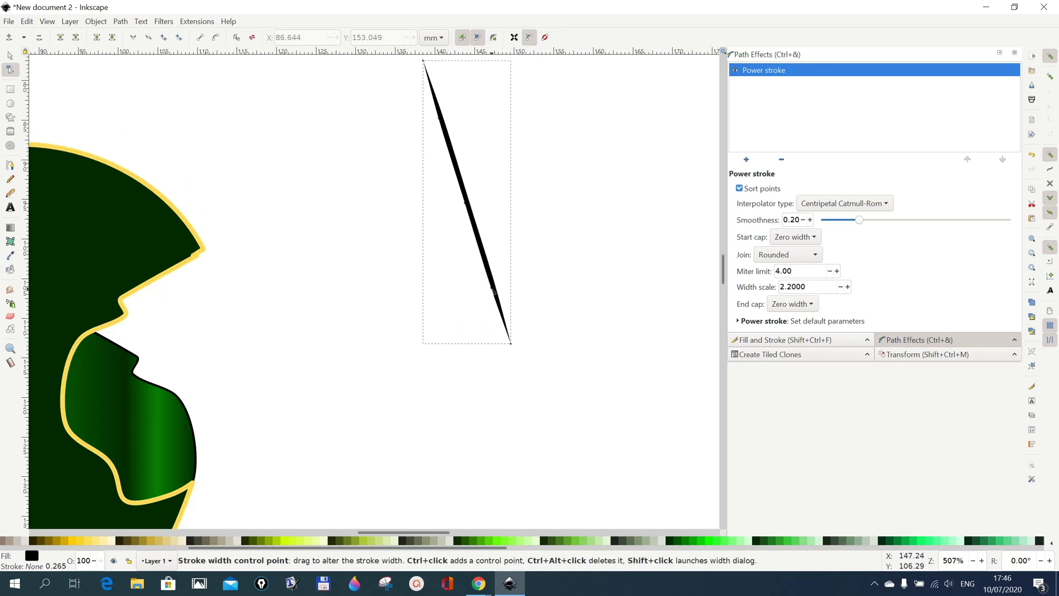
drag(493, 291, 486, 293)
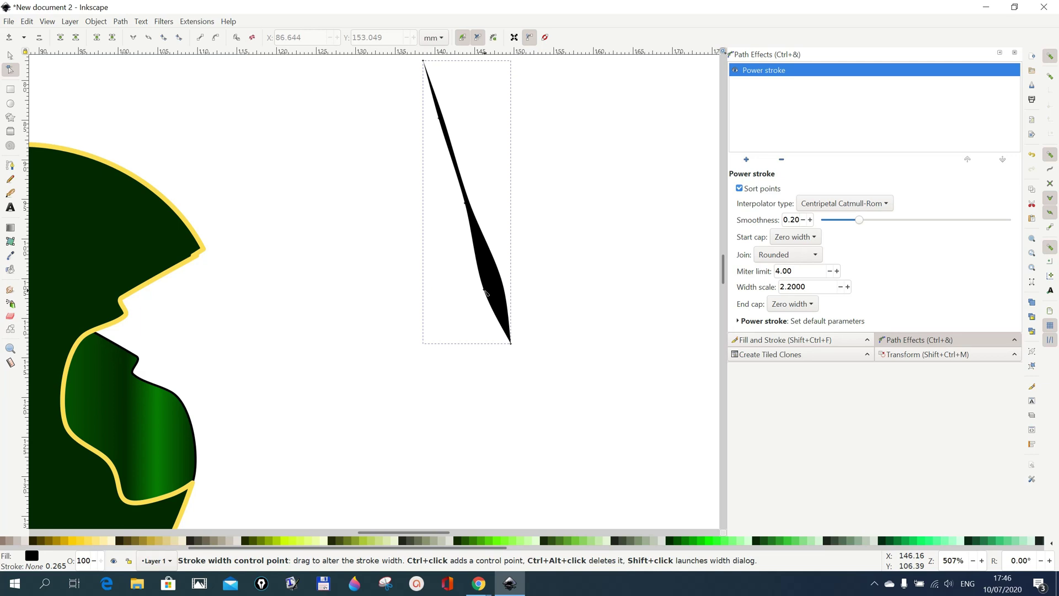
drag(486, 293, 490, 288)
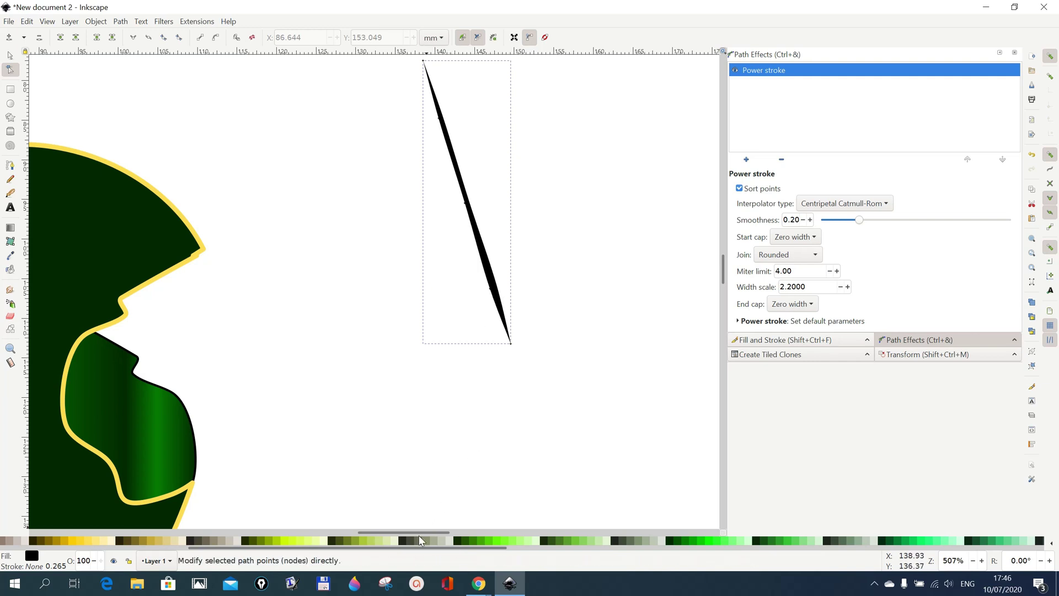
drag(419, 532, 270, 534)
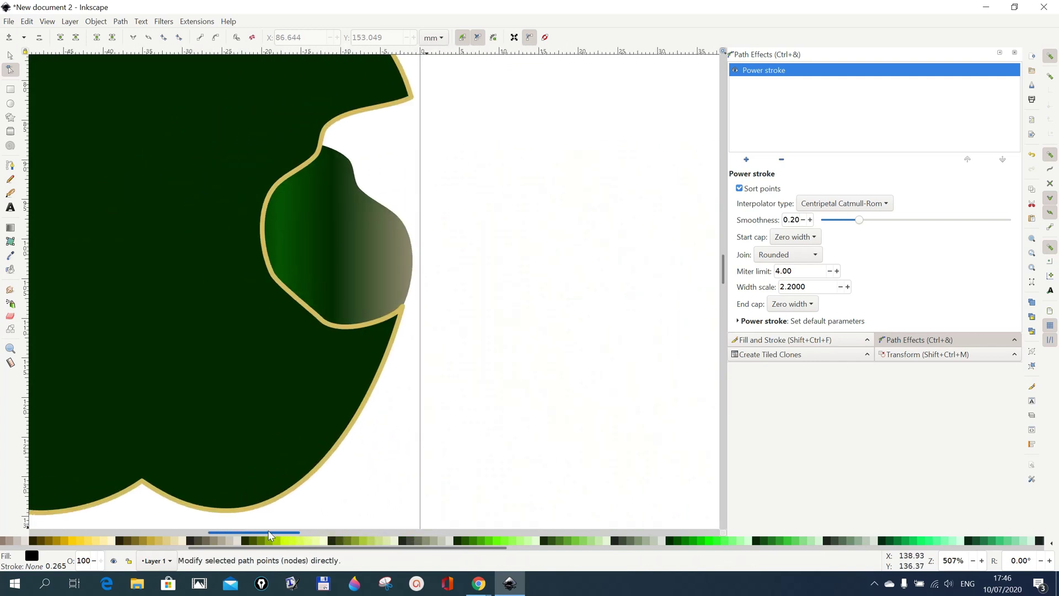
Step: Compare with the finished example's leaf and widen the power-stroked line's lower and middle parts with their stroke width control points
scroll(519, 390, up, 5)
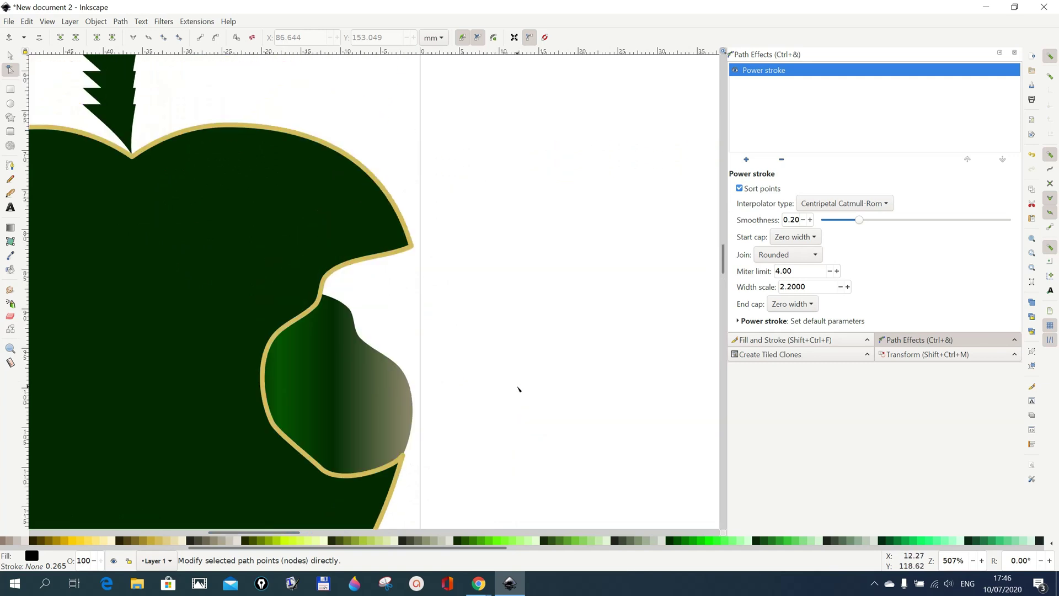
scroll(518, 390, up, 8)
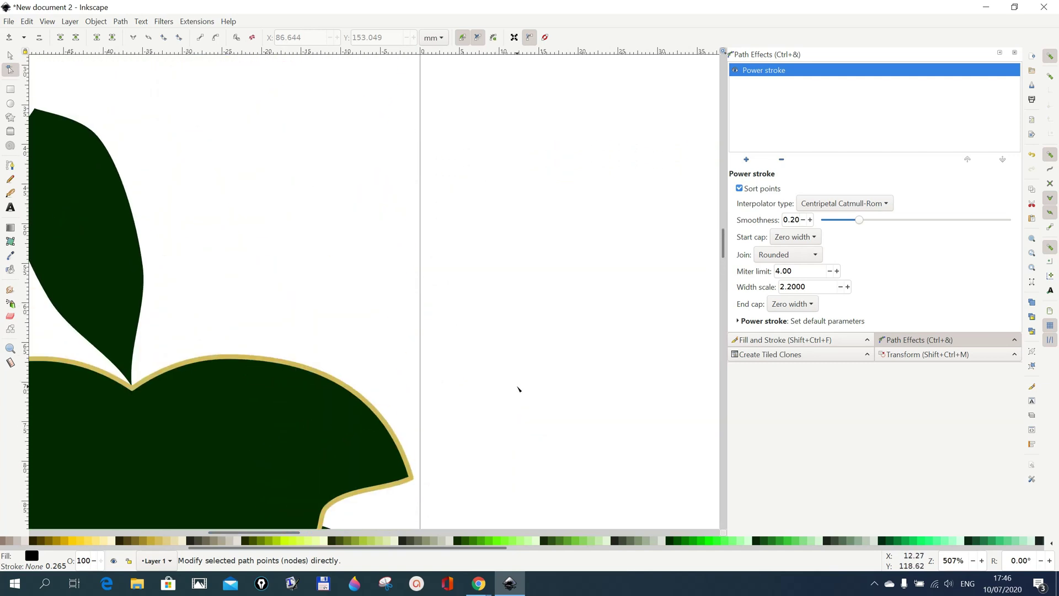
scroll(518, 389, down, 13)
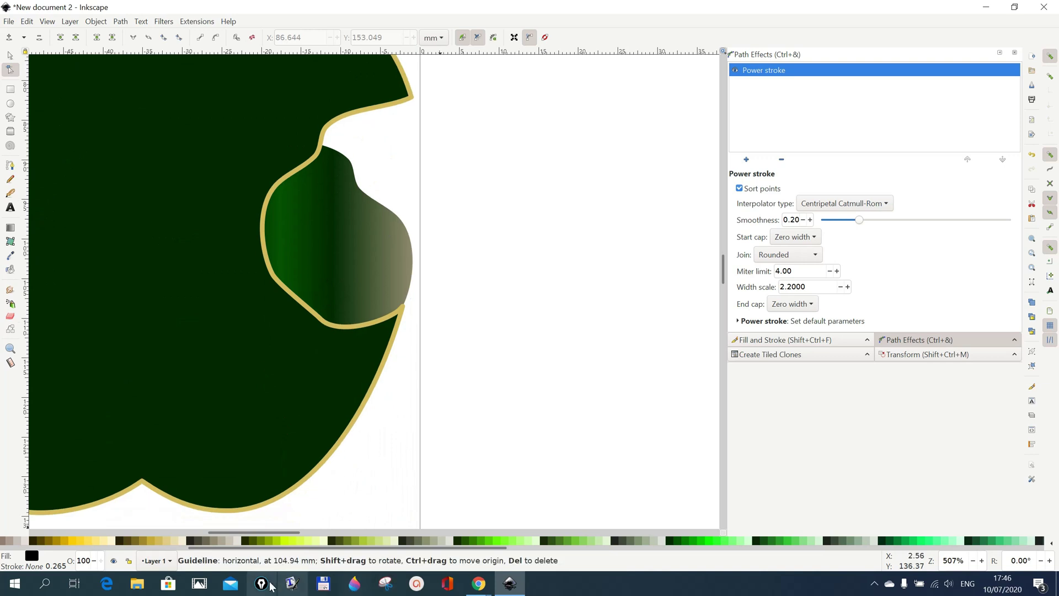
drag(282, 534, 419, 546)
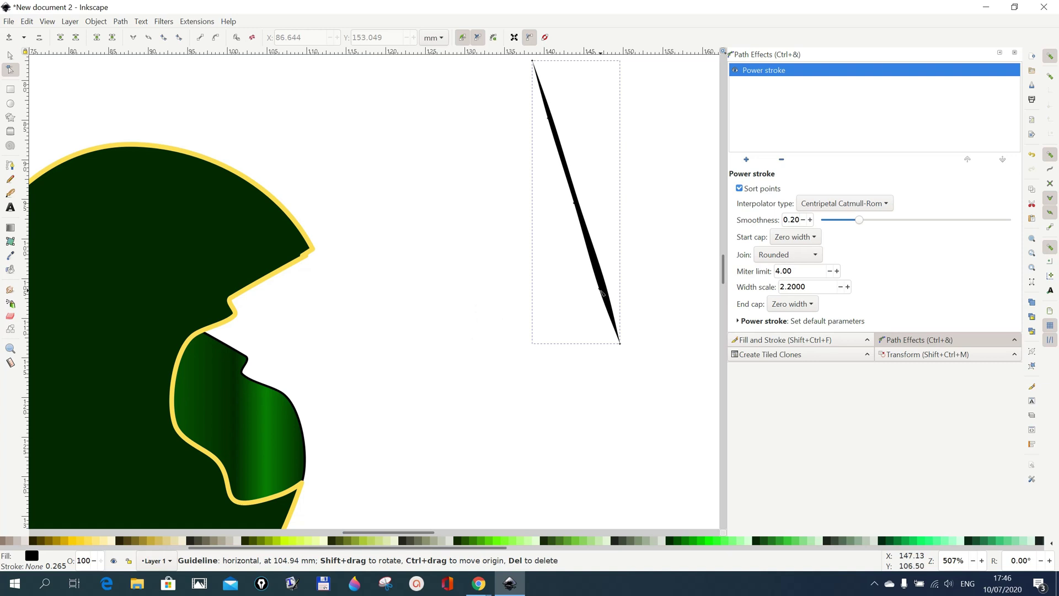
drag(599, 291, 584, 291)
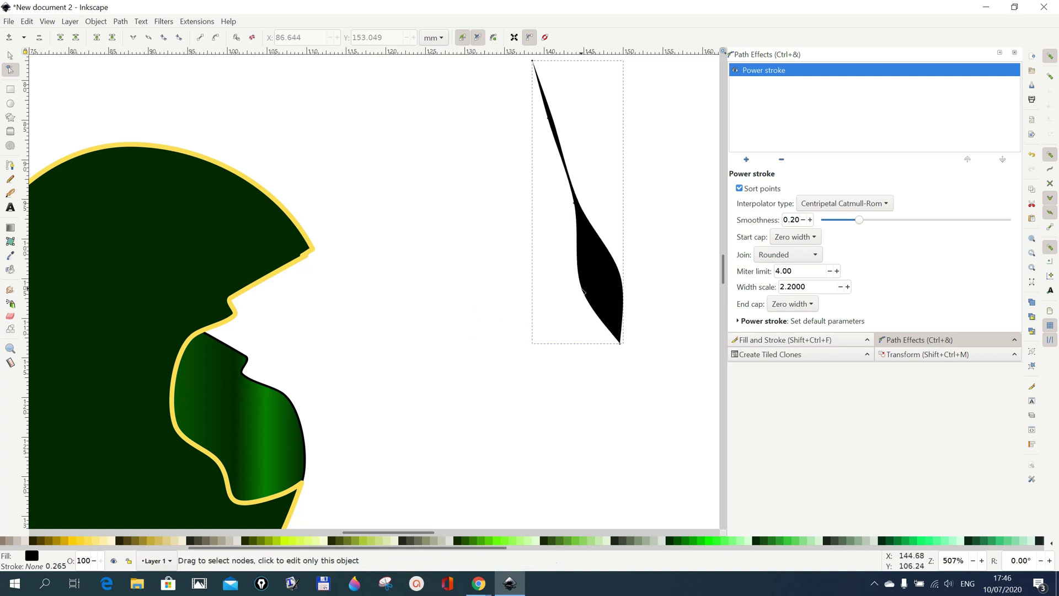
drag(574, 204, 558, 203)
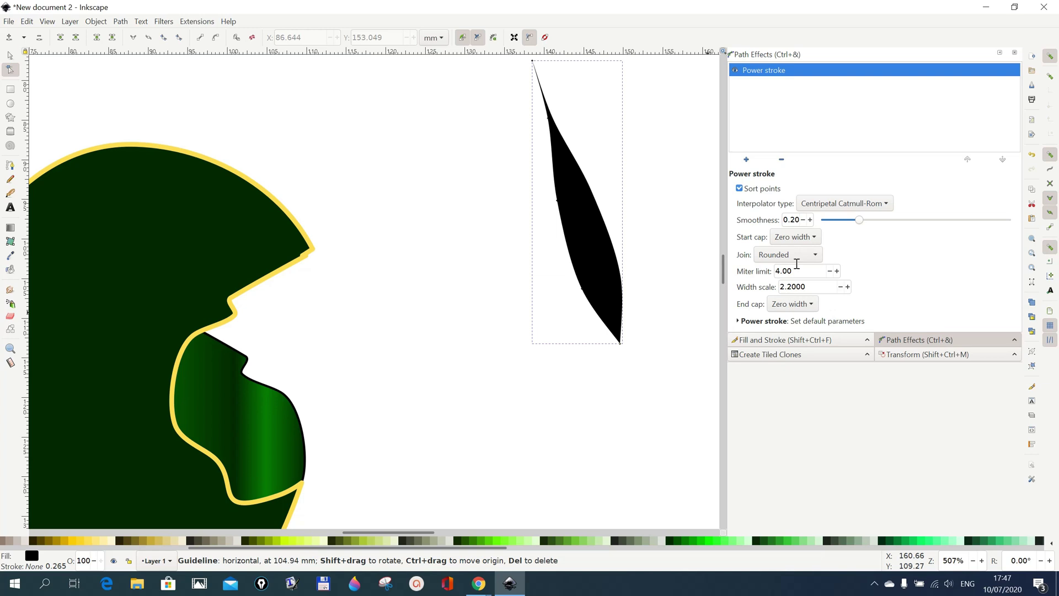
Step: Try the Square, Round, Peak and Butt end caps on the power stroke and restore the Zero width end cap
click(812, 310)
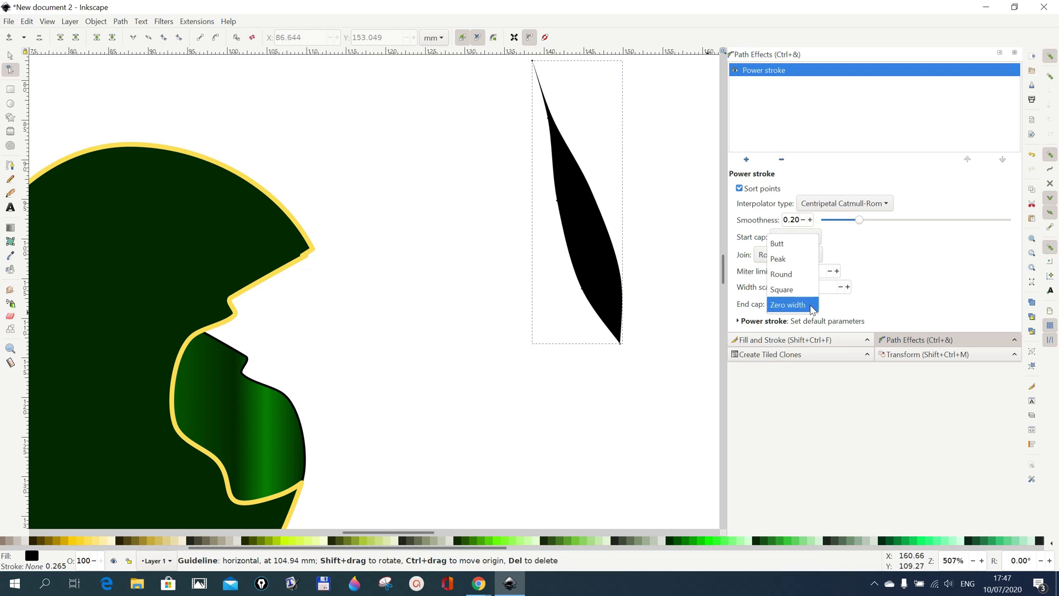
click(792, 295)
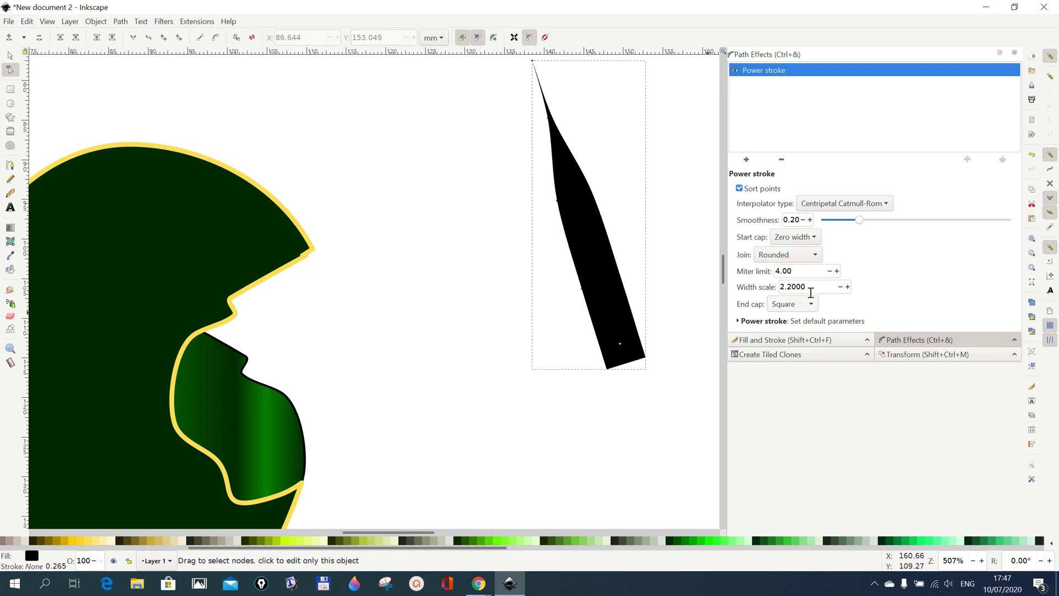
click(812, 310)
click(799, 290)
click(815, 305)
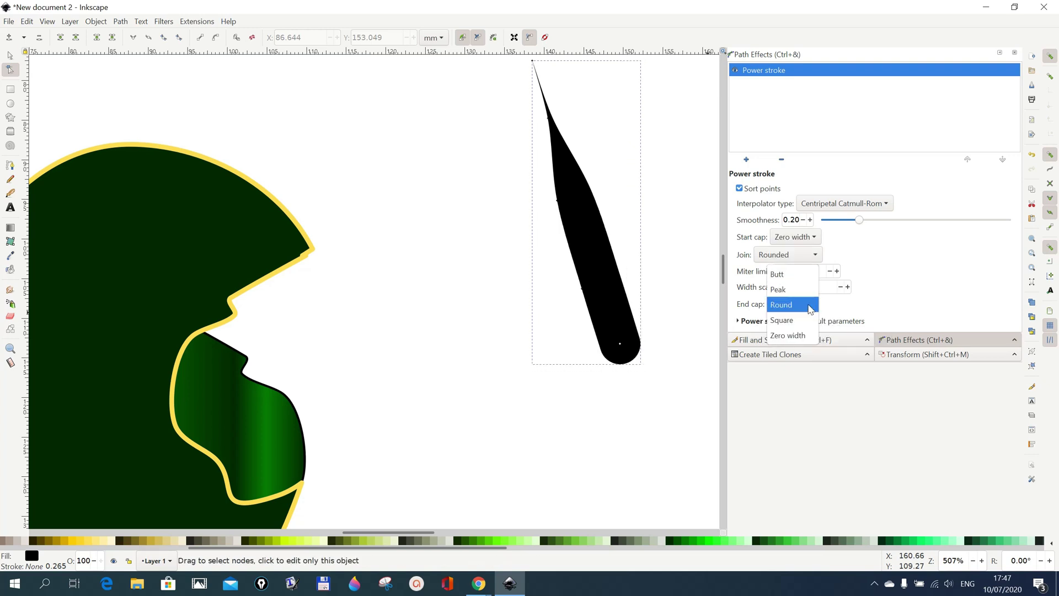
click(798, 287)
click(813, 309)
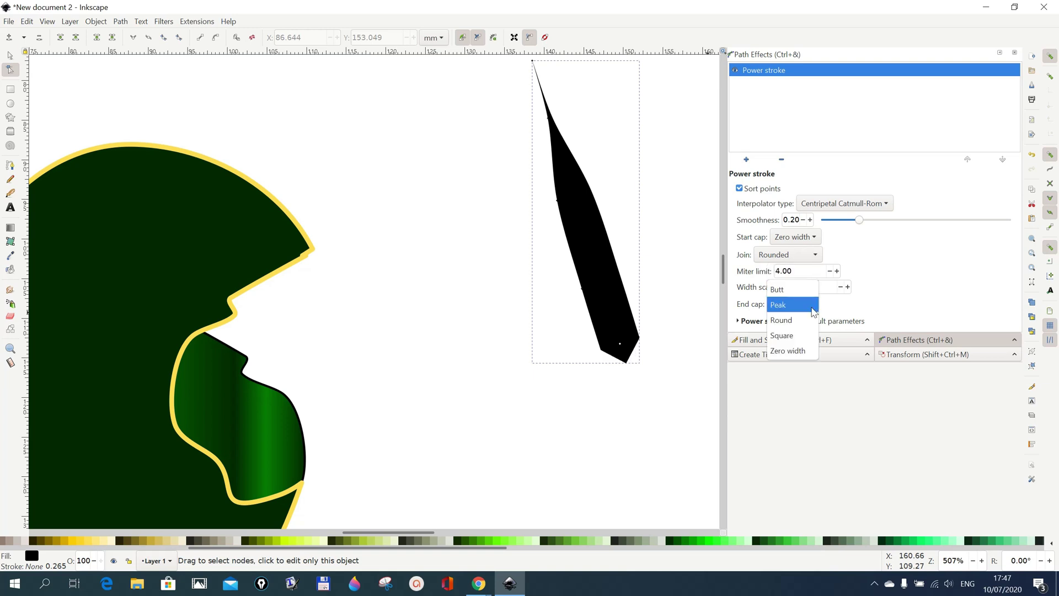
click(795, 287)
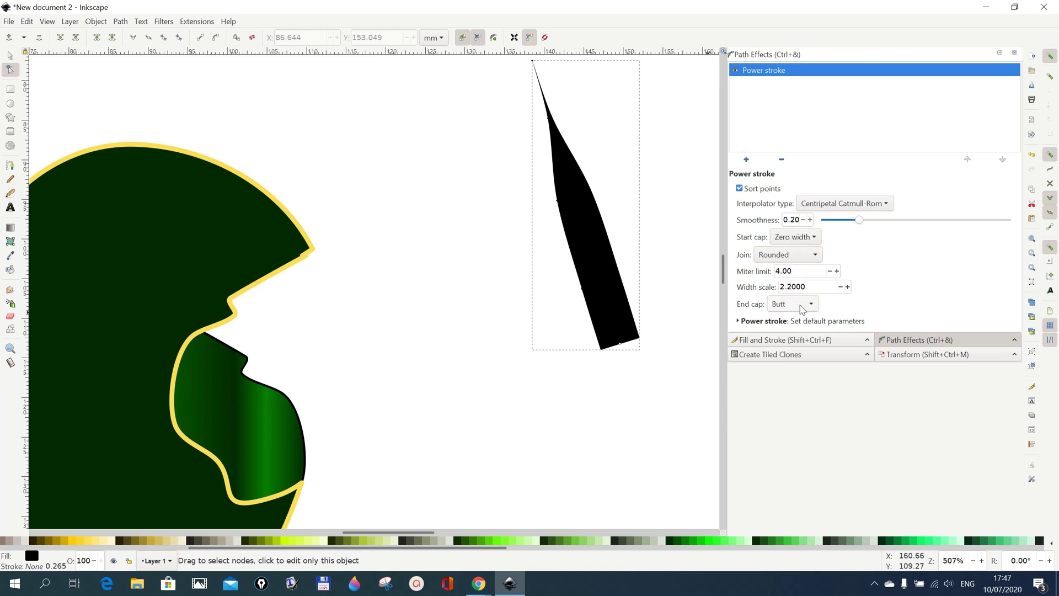
click(810, 309)
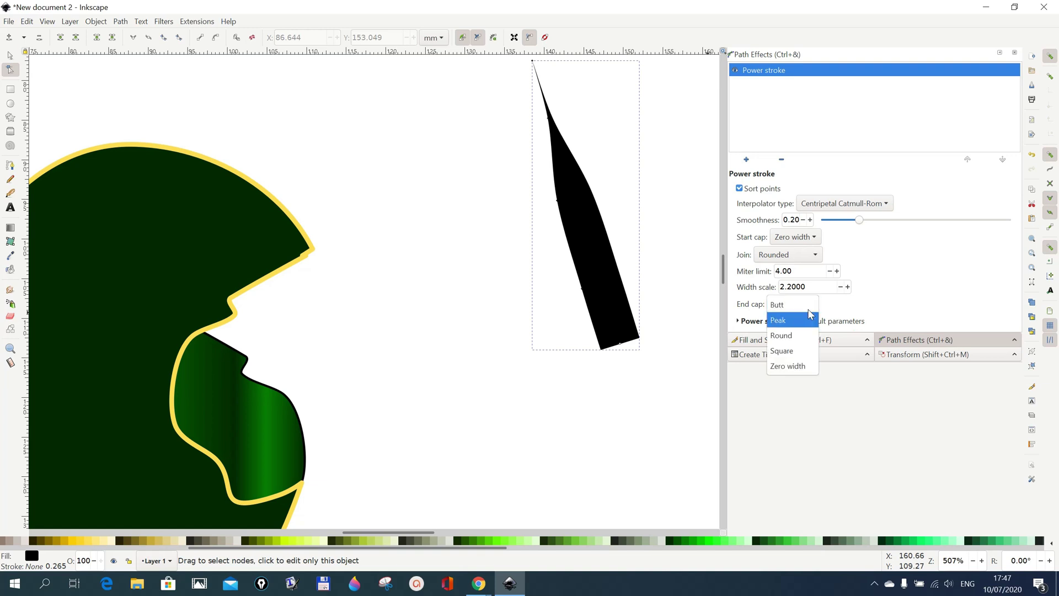
click(798, 367)
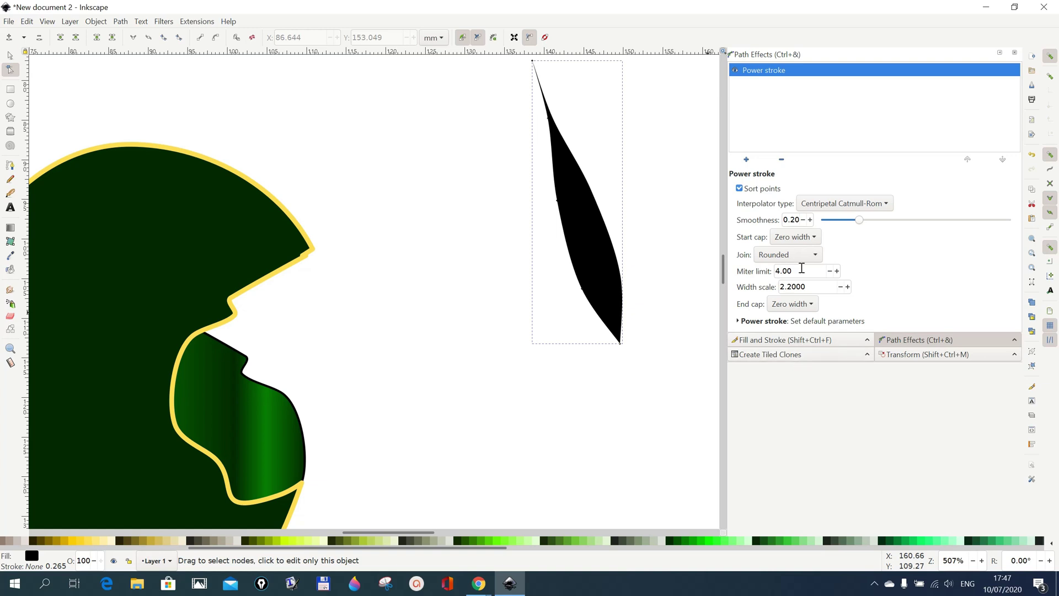
Step: Try the Square start cap on the power stroke and set its join to Extrapolated arc
click(818, 239)
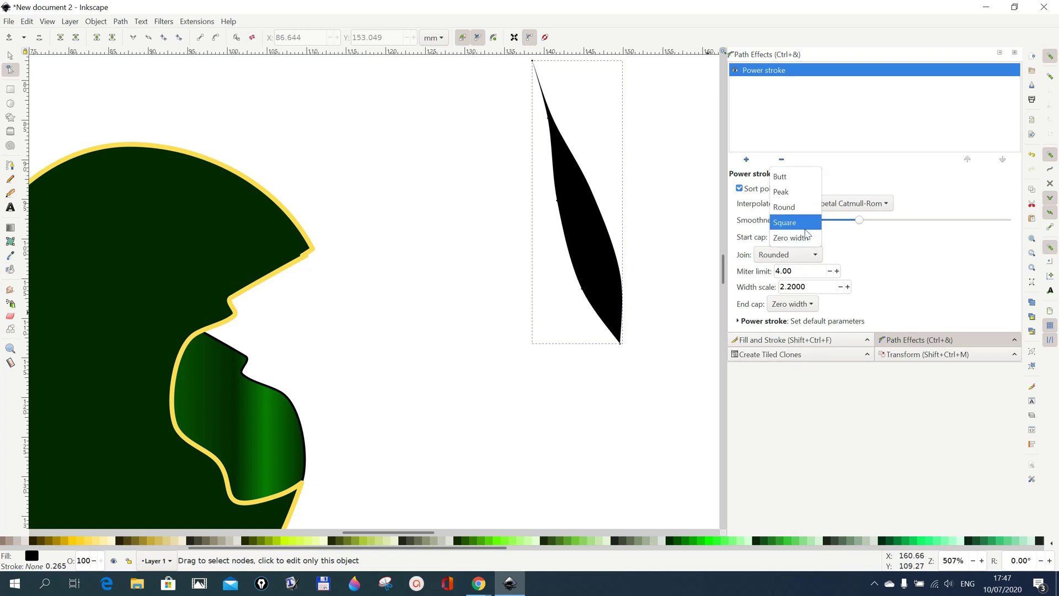
click(796, 230)
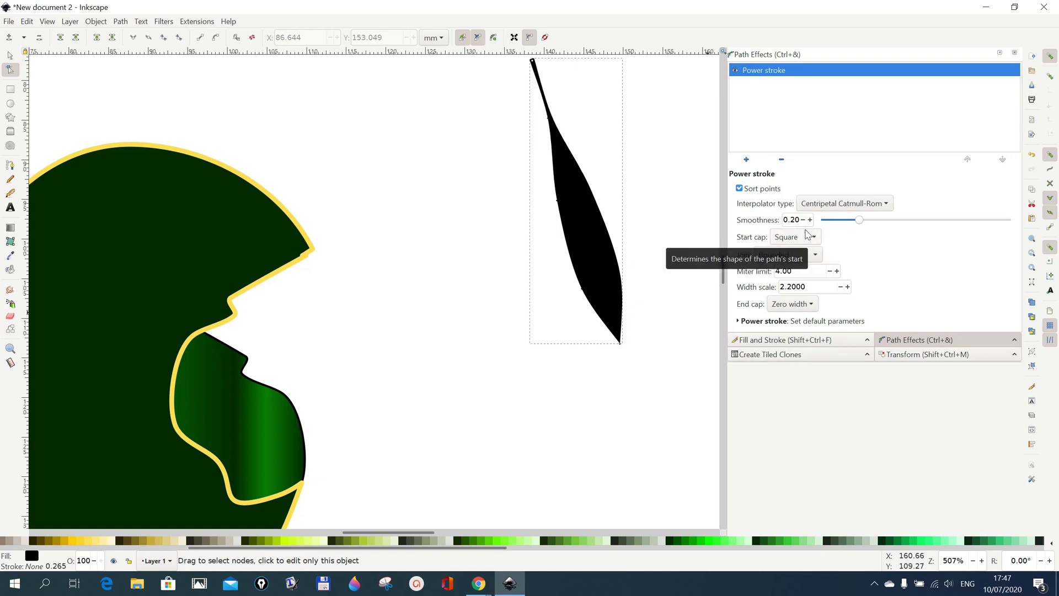
click(820, 259)
click(811, 241)
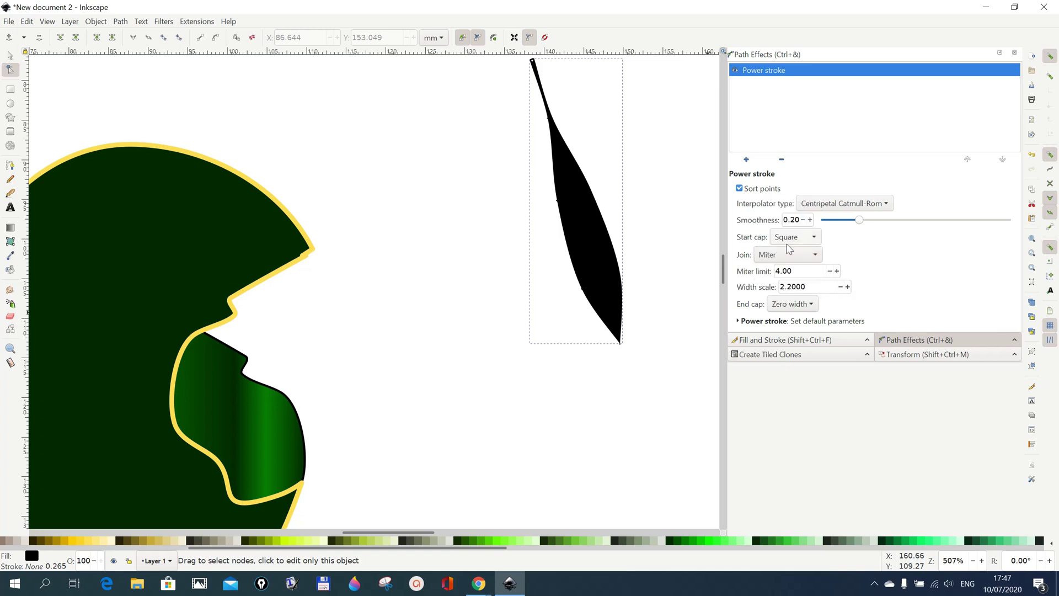
click(816, 257)
click(794, 259)
Step: Try the Butt start cap on the power stroke and set the start cap back to Zero width
click(814, 237)
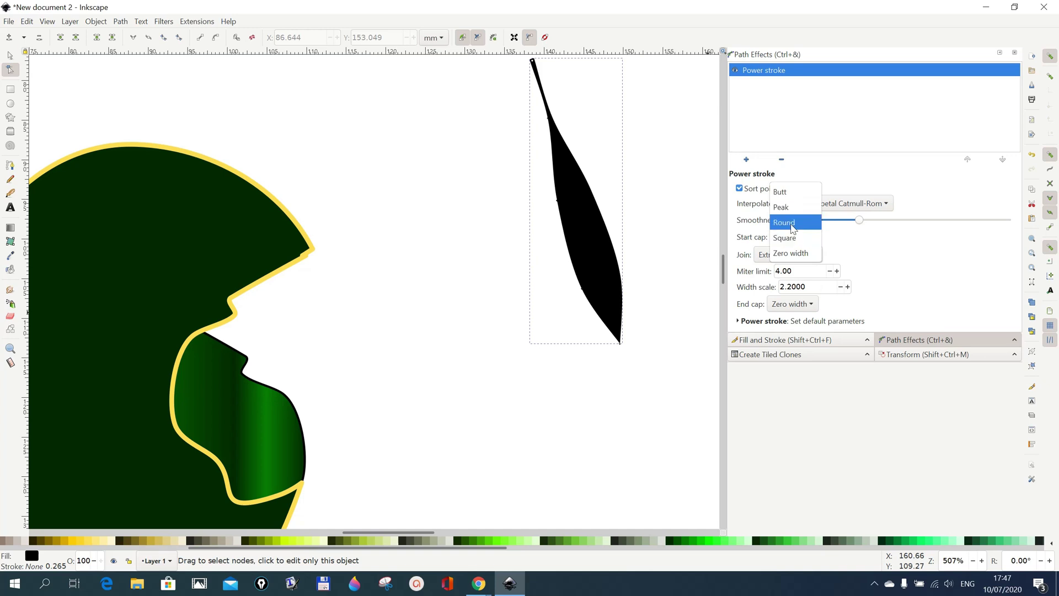
click(788, 194)
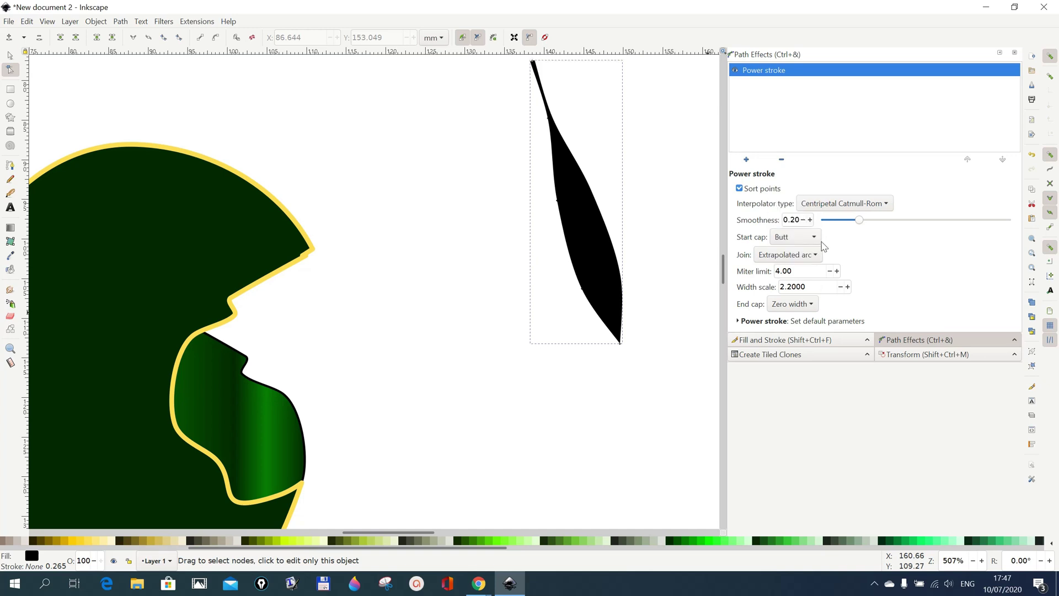
click(816, 241)
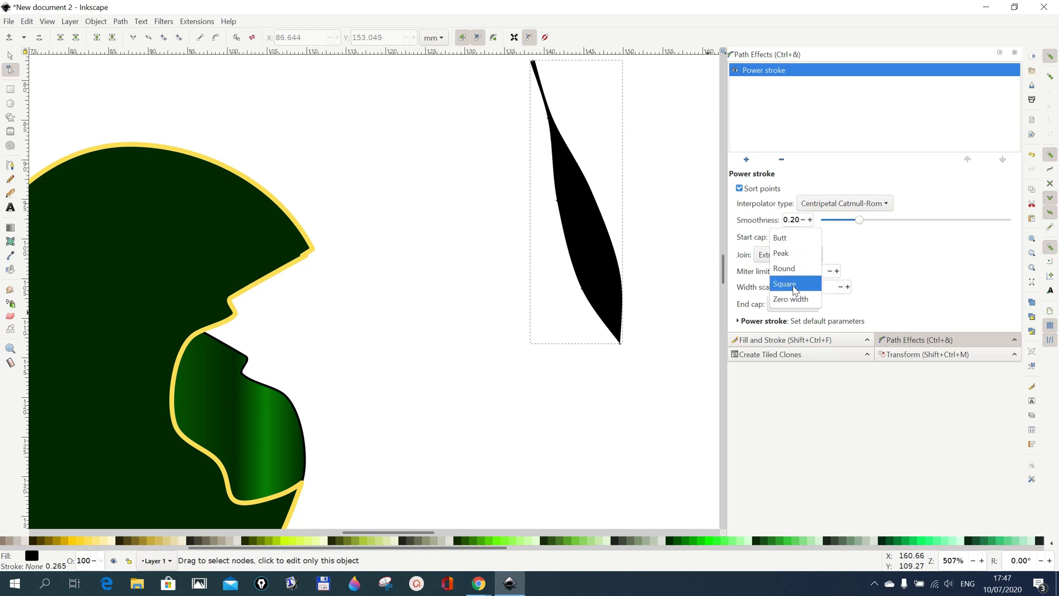
click(794, 300)
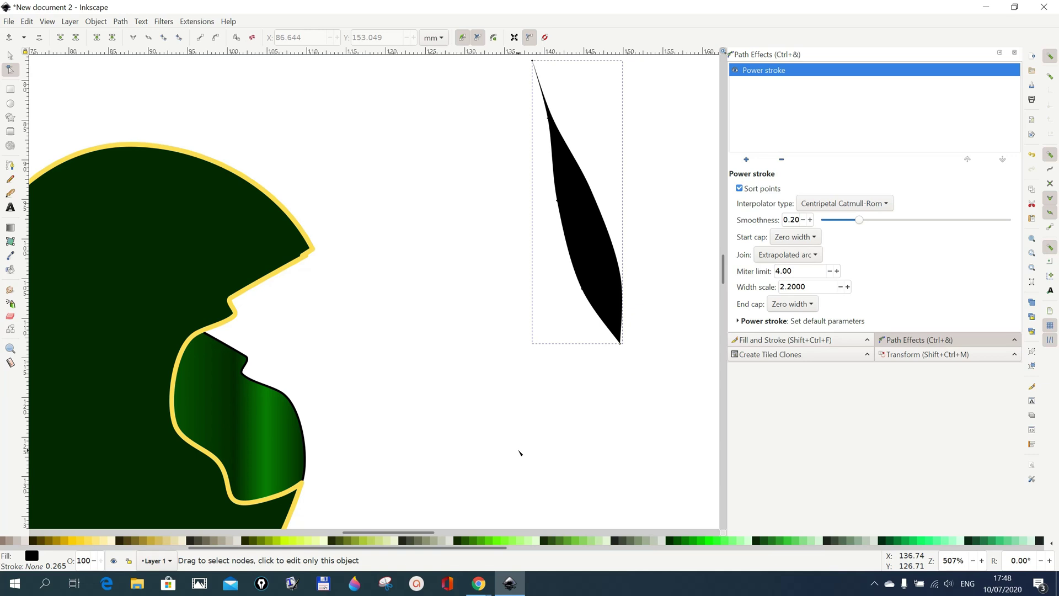
Step: Broaden the leaf's middle and lower parts with its stroke width control points until it is about 14.7 mm wide
click(10, 347)
shift+click(504, 396)
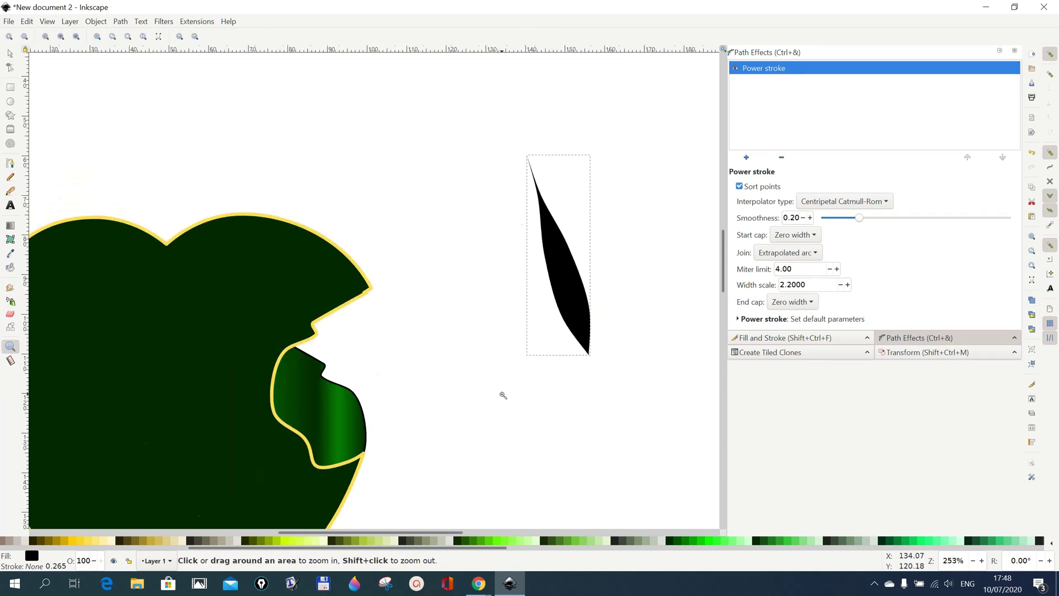
shift+click(500, 394)
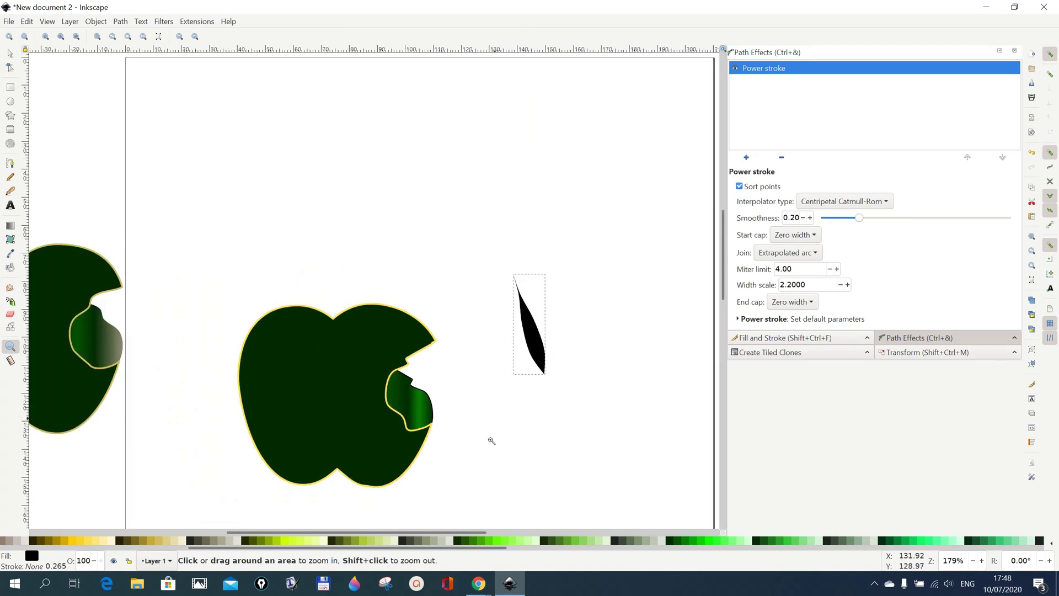
drag(449, 531, 418, 533)
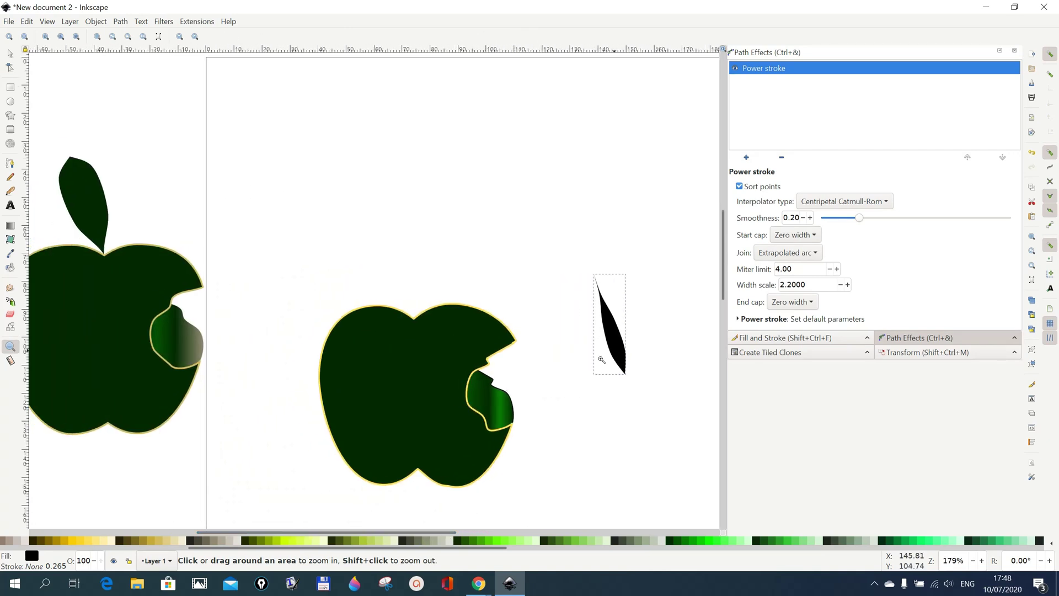
click(10, 68)
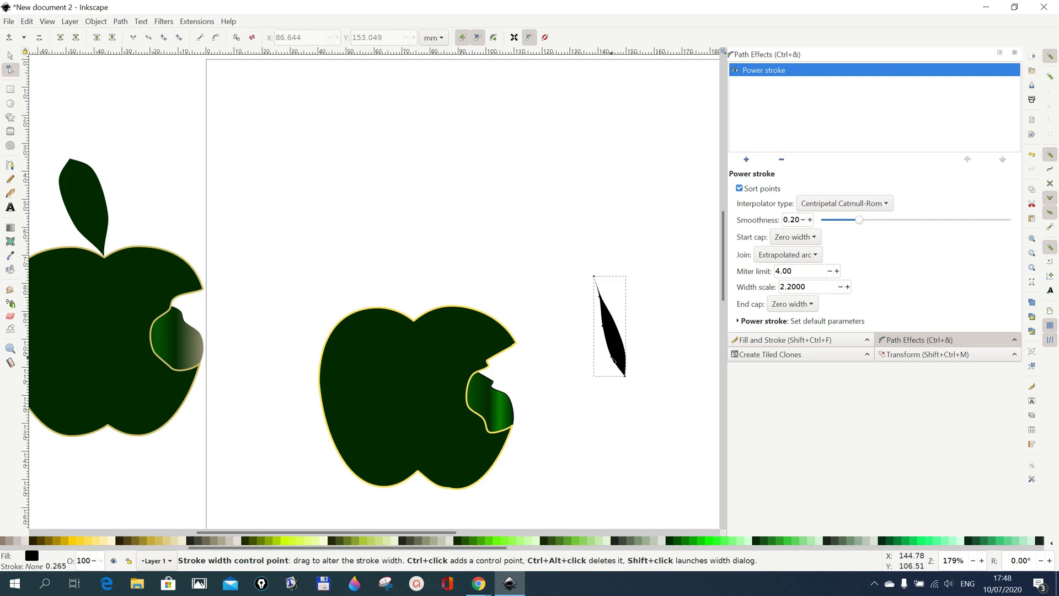
mouse_move(614, 358)
mouse_down()
mouse_move(603, 362)
mouse_move(602, 330)
mouse_move(592, 332)
mouse_up()
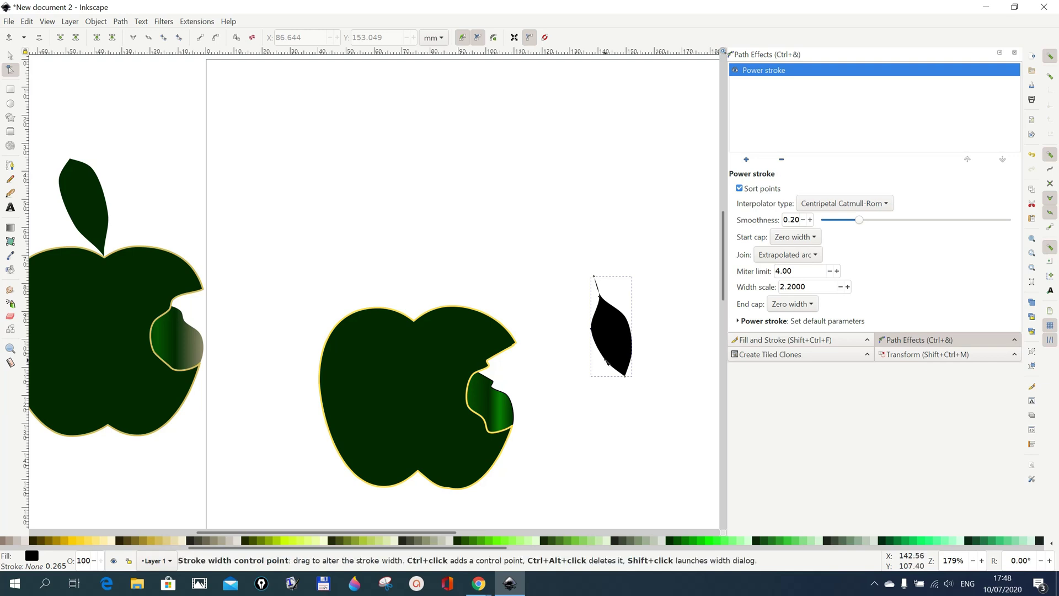
drag(606, 362, 603, 361)
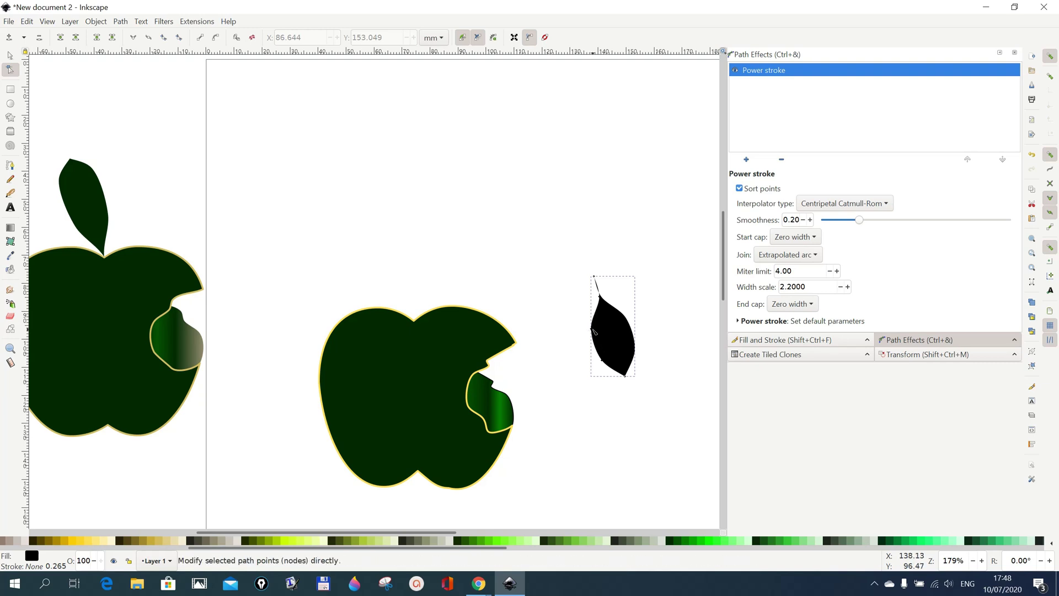
drag(593, 331, 595, 332)
Step: Move the leaf above the new apple and rotate it about half a turn so its thin tail points down
click(10, 56)
drag(613, 346, 488, 262)
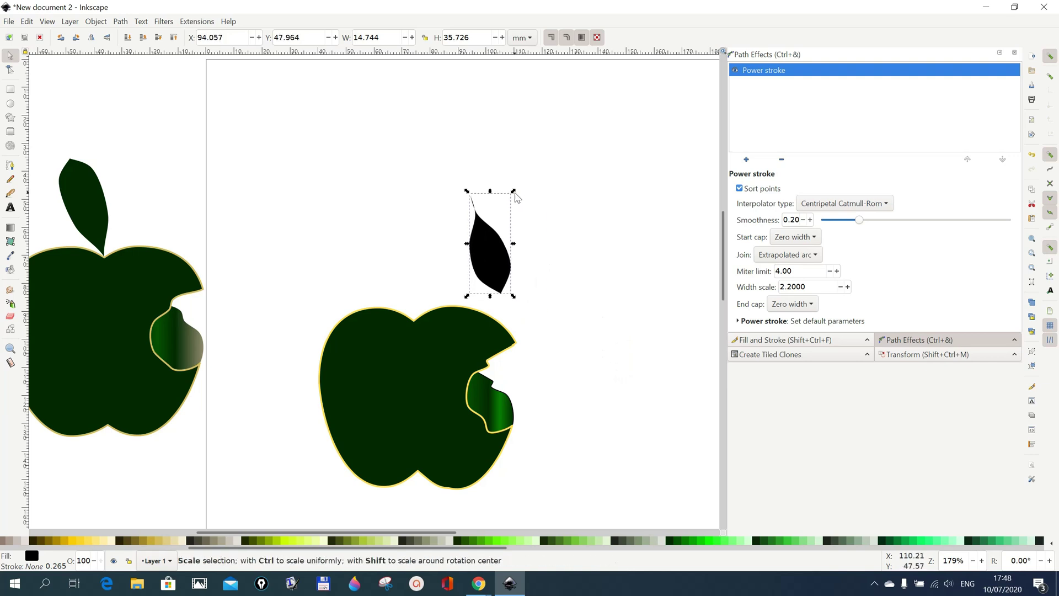
click(490, 244)
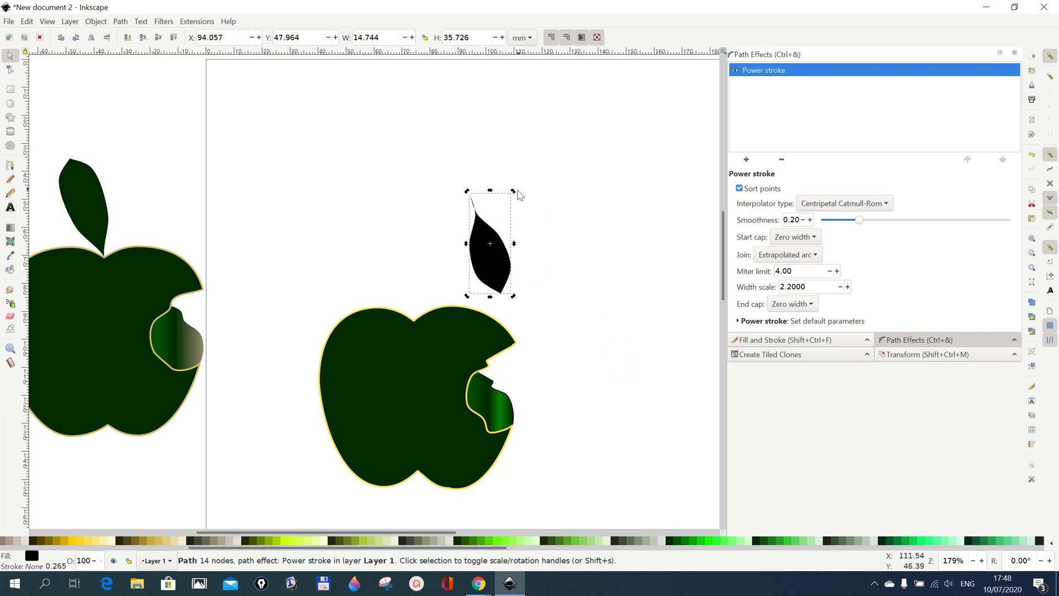
drag(513, 192, 469, 294)
click(632, 319)
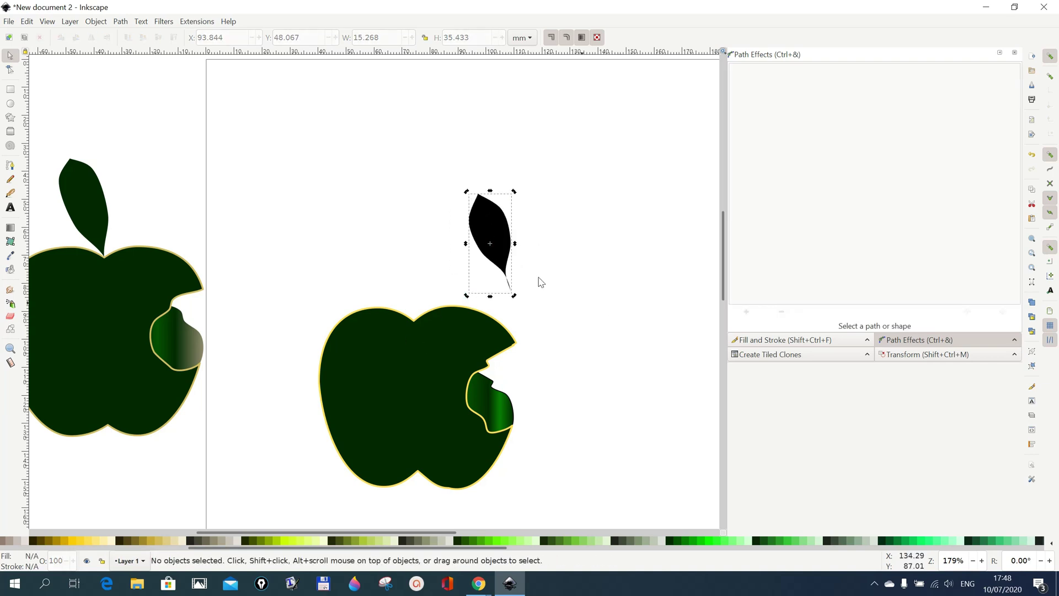
Step: Place the leaf's pointed base on the notch in the new apple's upper edge, at about X 61.0, Y 65.2 mm
mouse_move(478, 232)
mouse_down()
mouse_move(441, 238)
mouse_move(401, 278)
mouse_up()
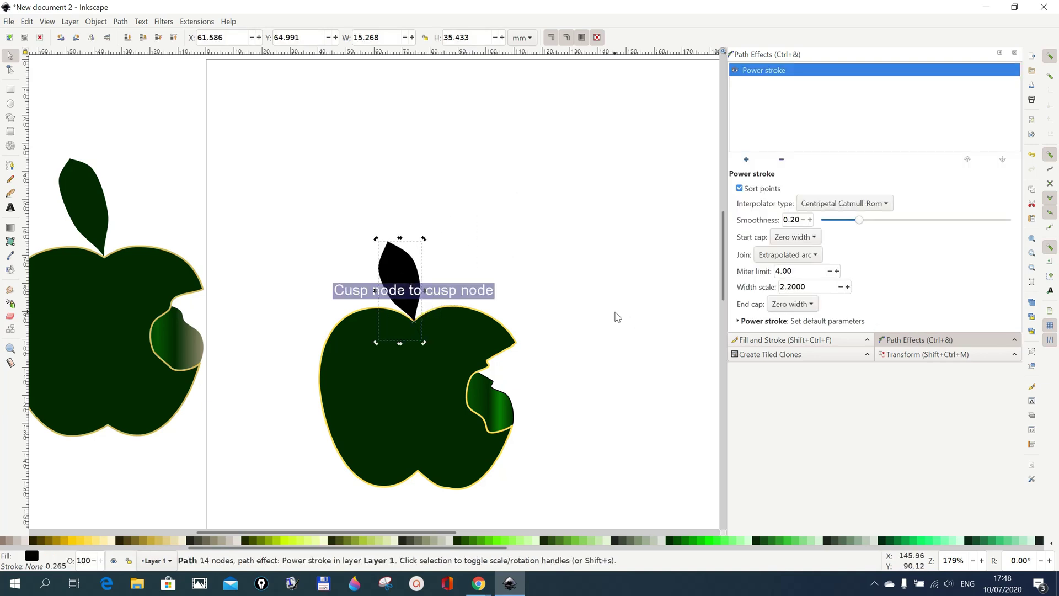
click(618, 331)
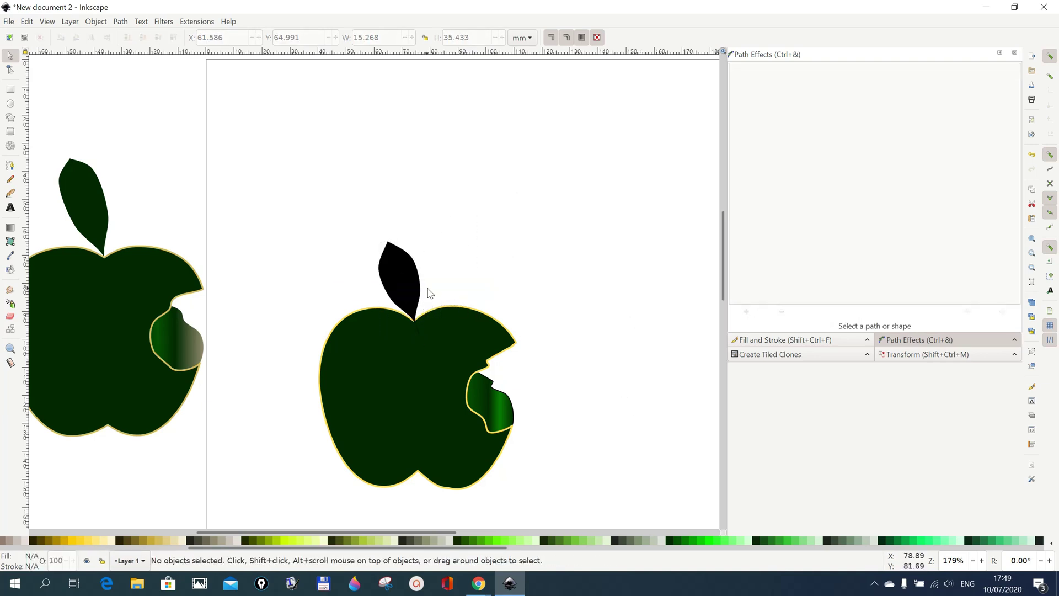
drag(412, 293, 412, 294)
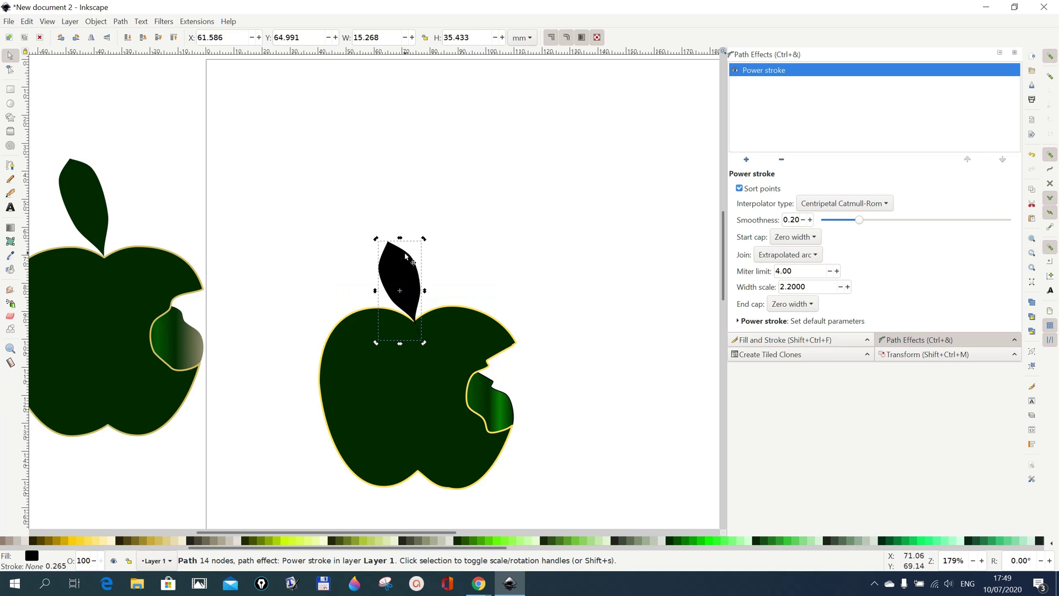
click(128, 38)
click(538, 301)
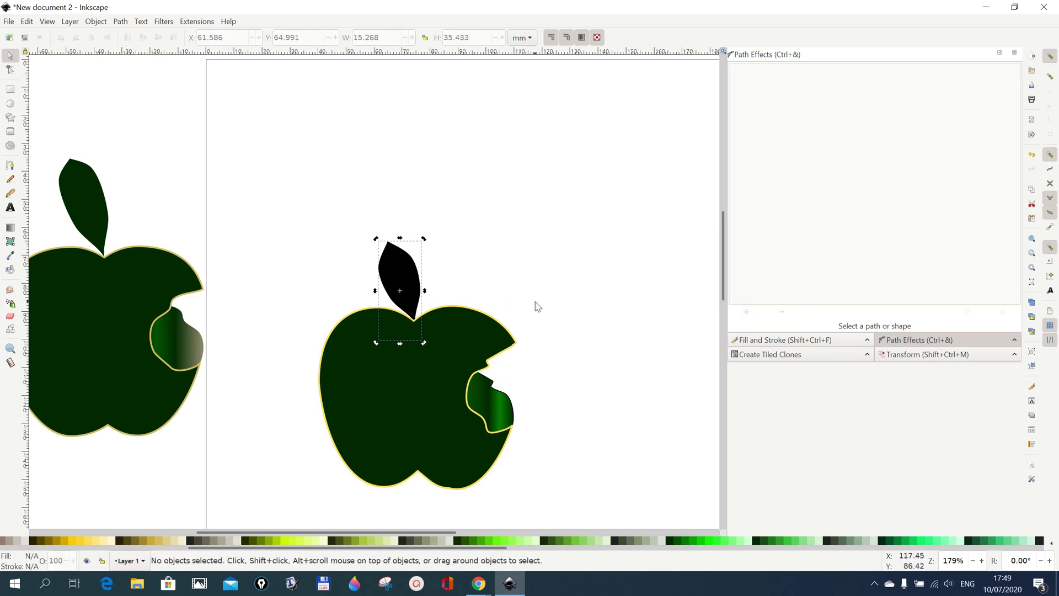
drag(395, 285, 393, 284)
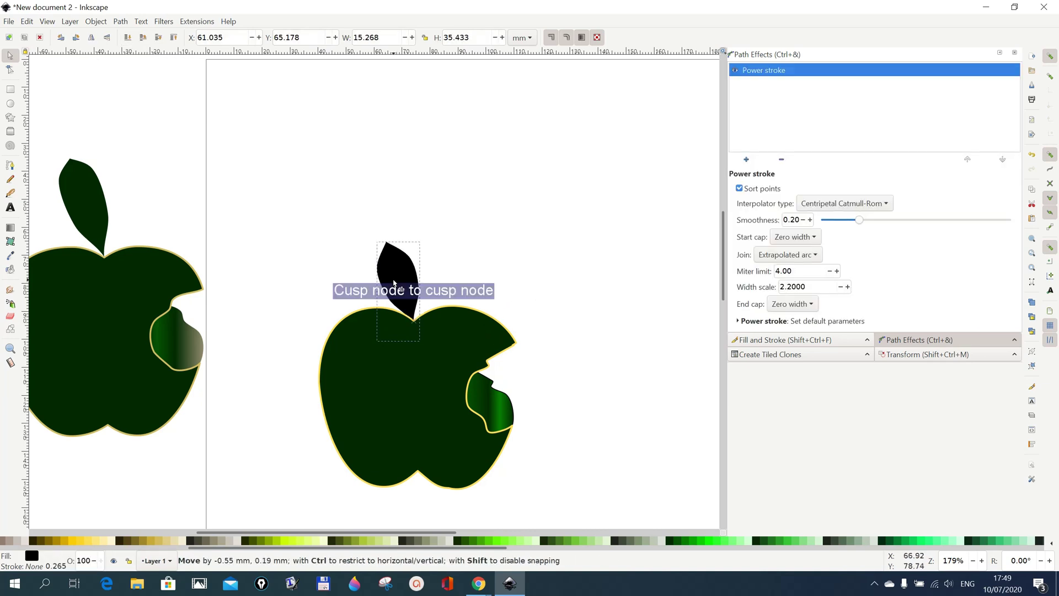
click(538, 369)
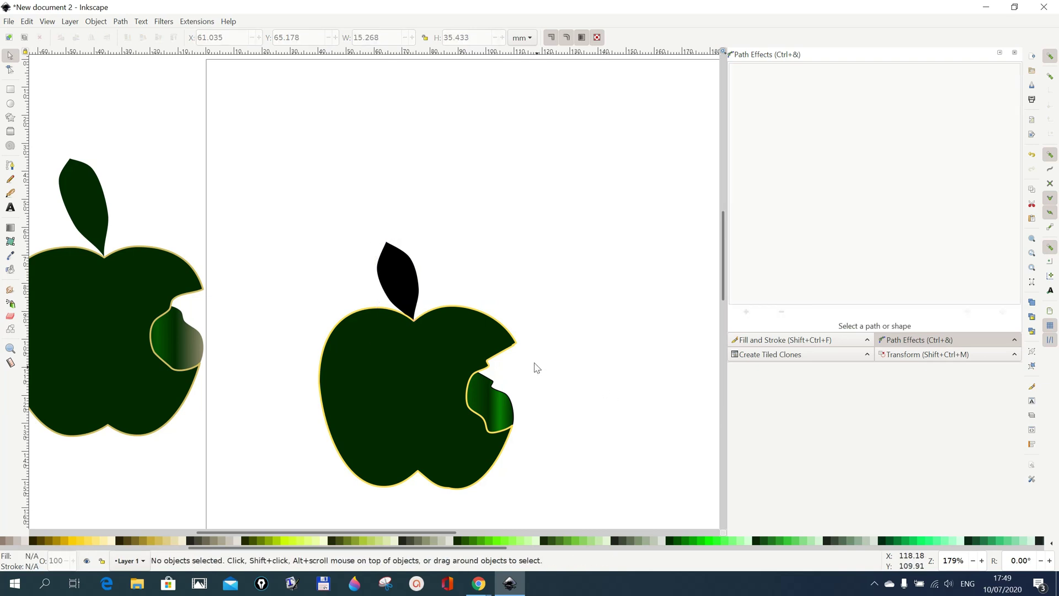
Step: Nudge the black leaf slightly so its pointed base meets the new apple's upper notch, at about X 61.6, Y 65.0 mm
drag(406, 284, 412, 278)
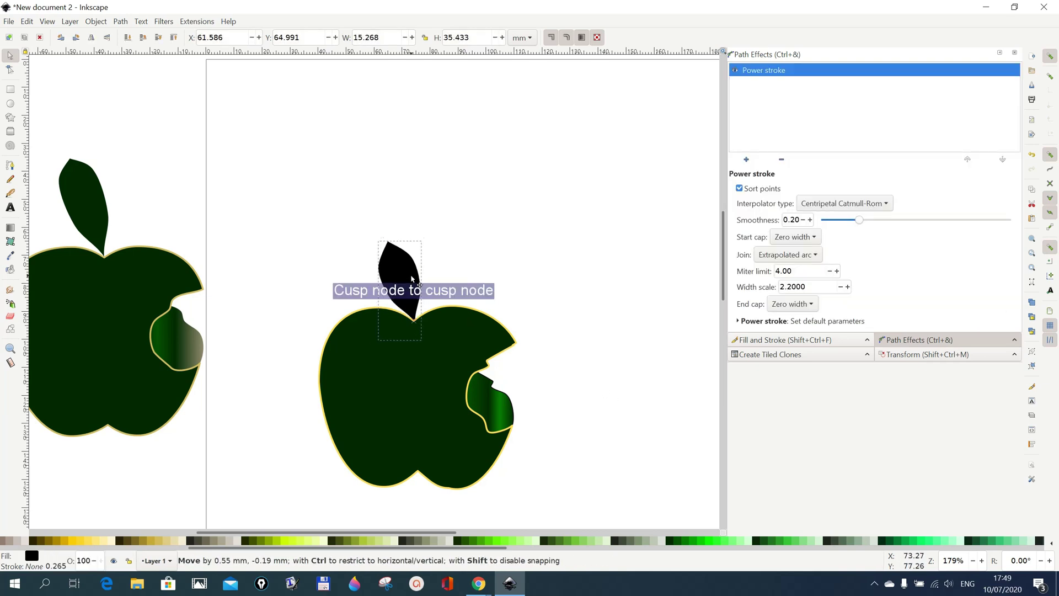
click(609, 359)
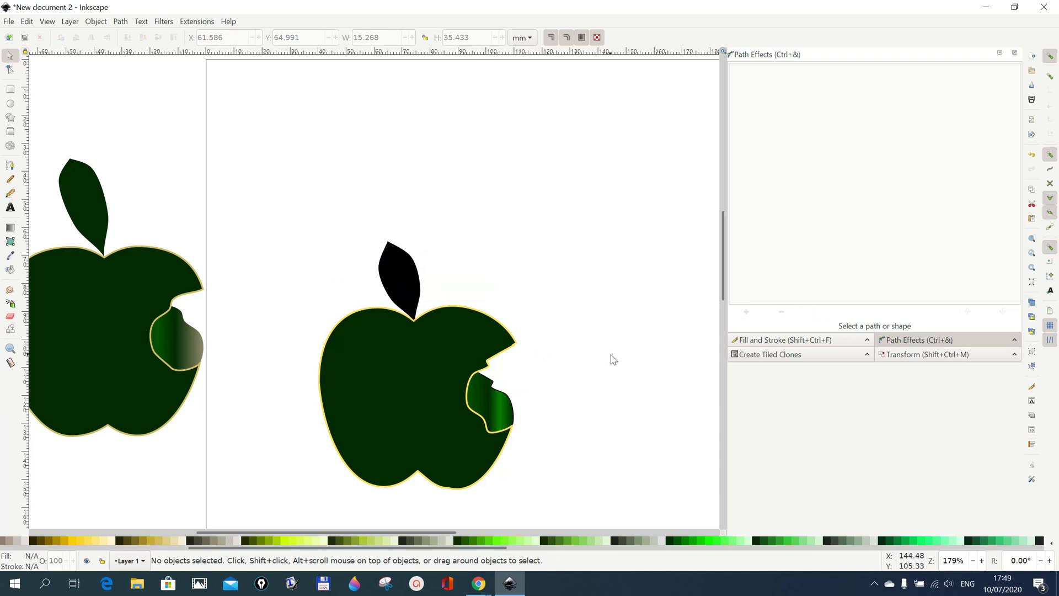
Step: Fill the new apple's leaf with the dark green #002B00 and deselect it
scroll(581, 441, down, 4)
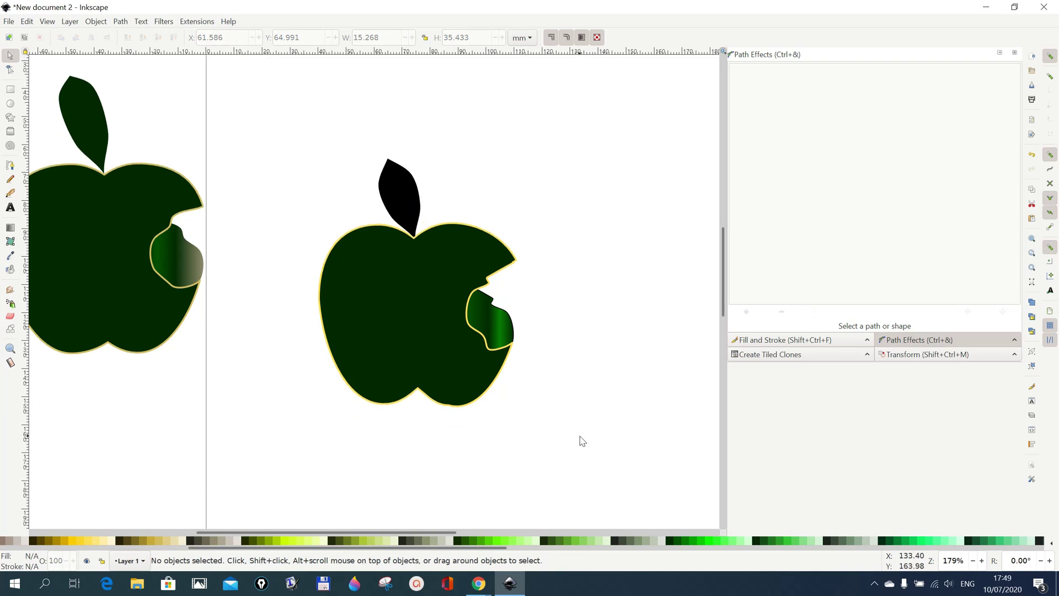
scroll(581, 440, down, 2)
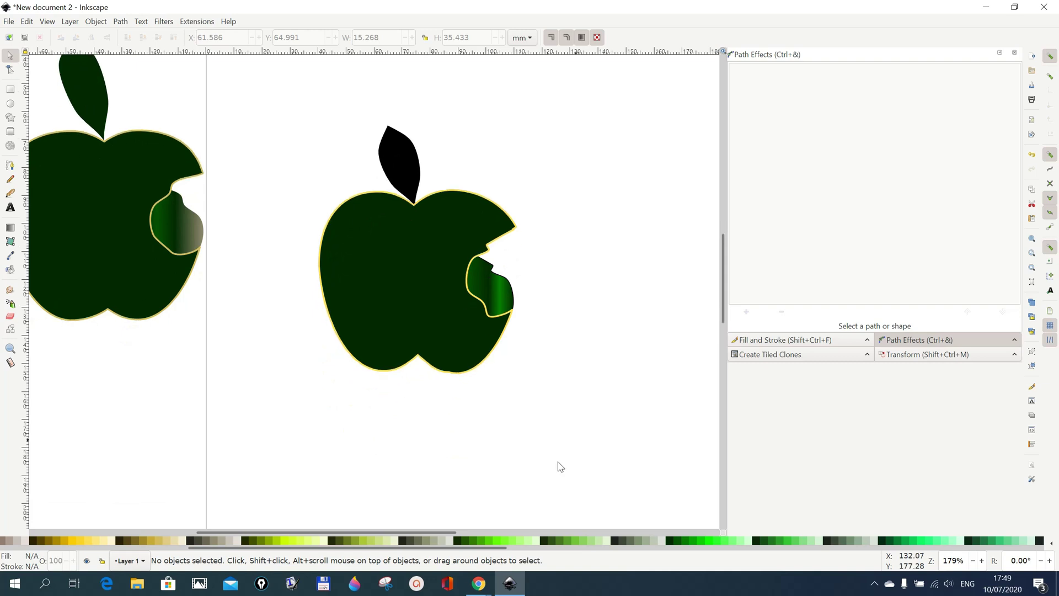
drag(380, 534, 363, 532)
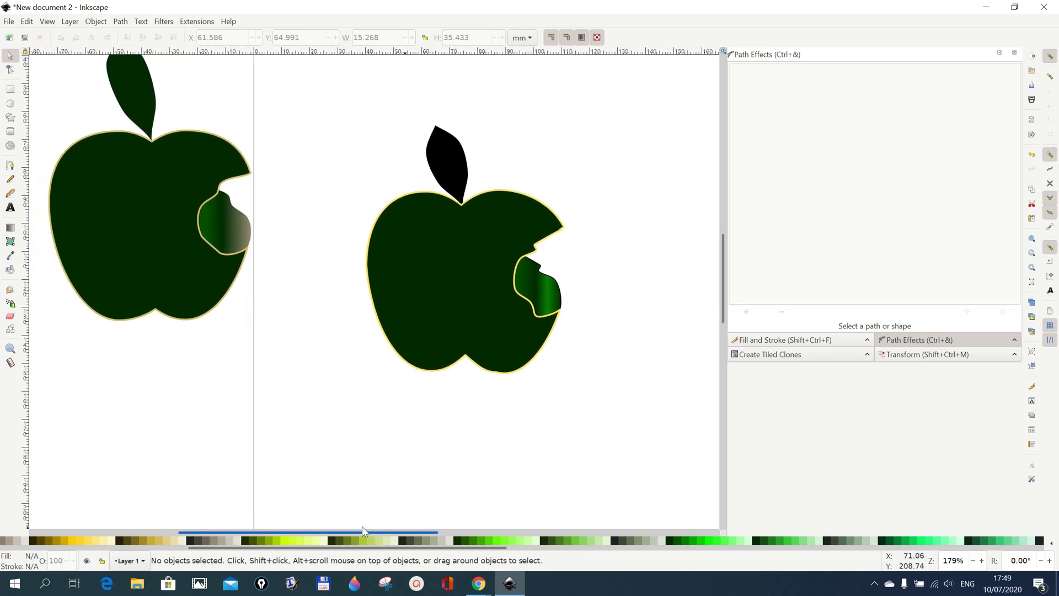
scroll(351, 400, up, 1)
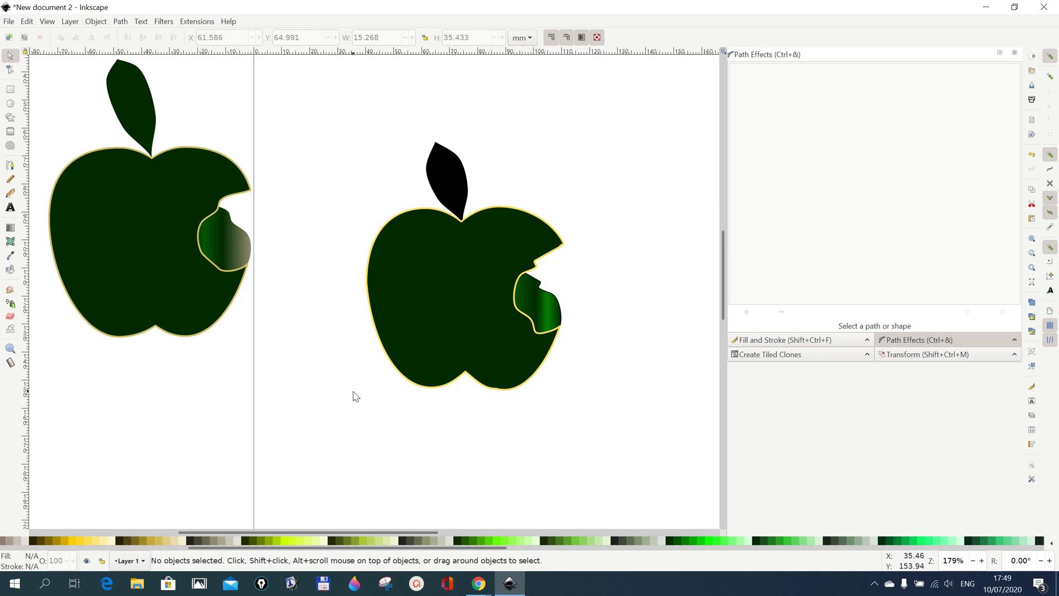
click(449, 190)
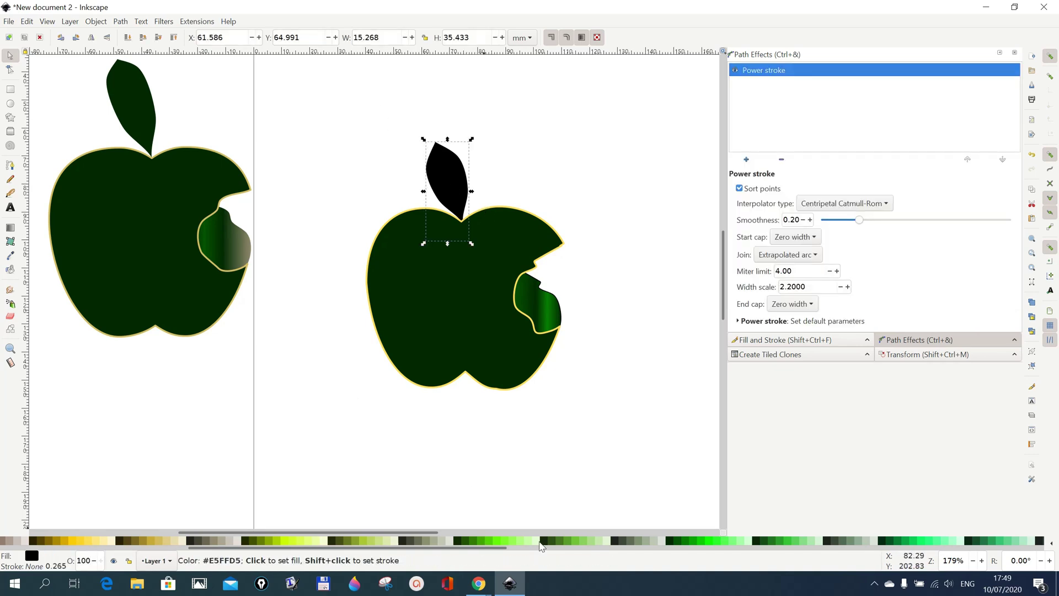
click(671, 544)
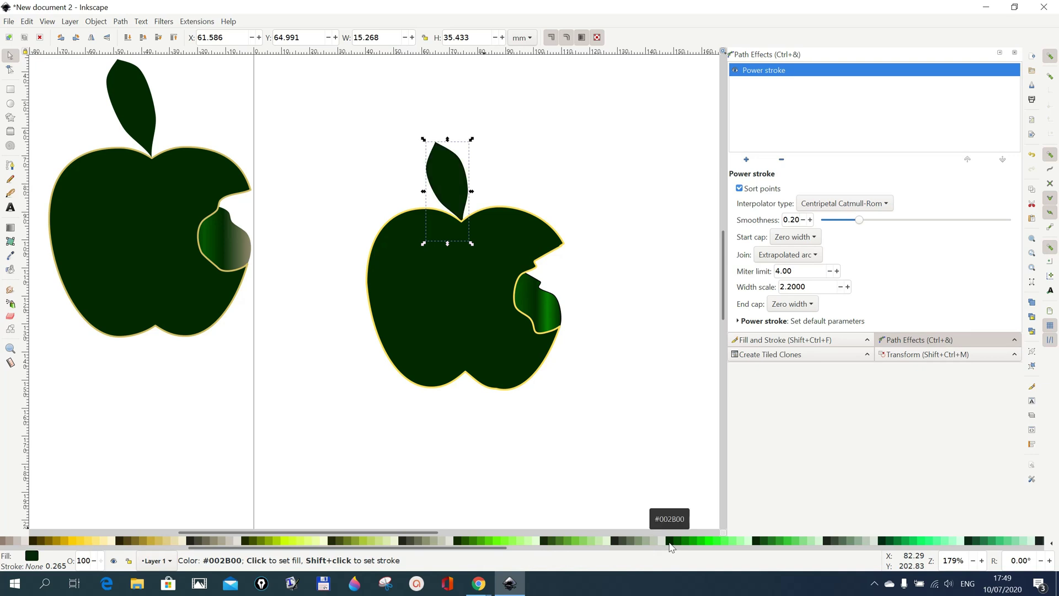
click(632, 428)
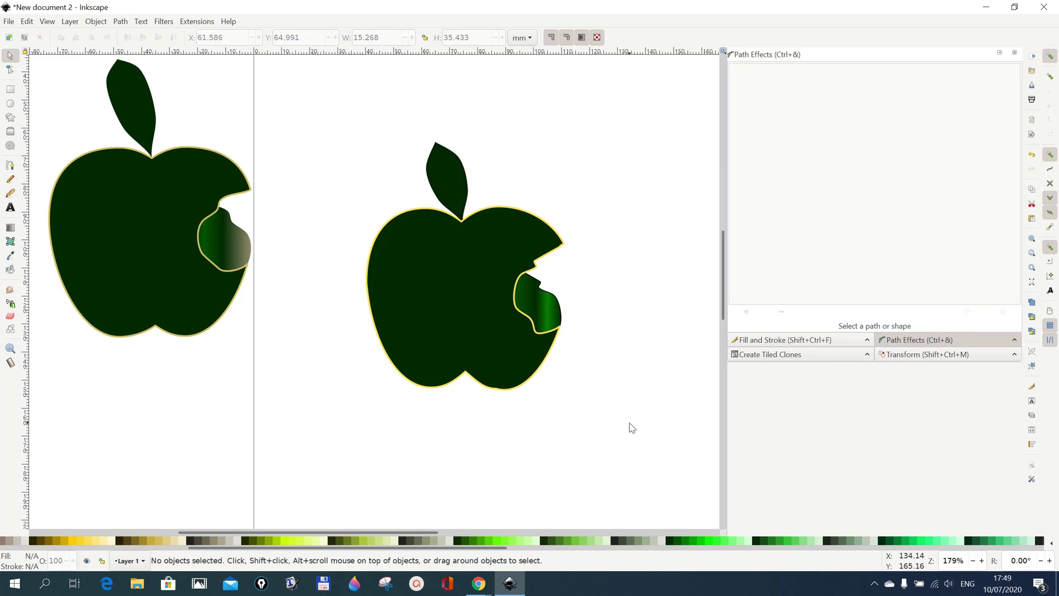